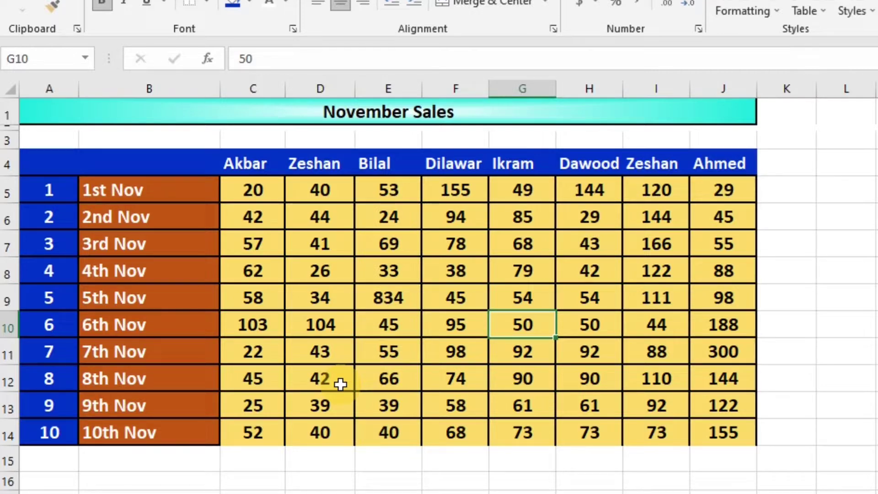
Convert the November sales range A4:J14 into a table with headers.
click(318, 333)
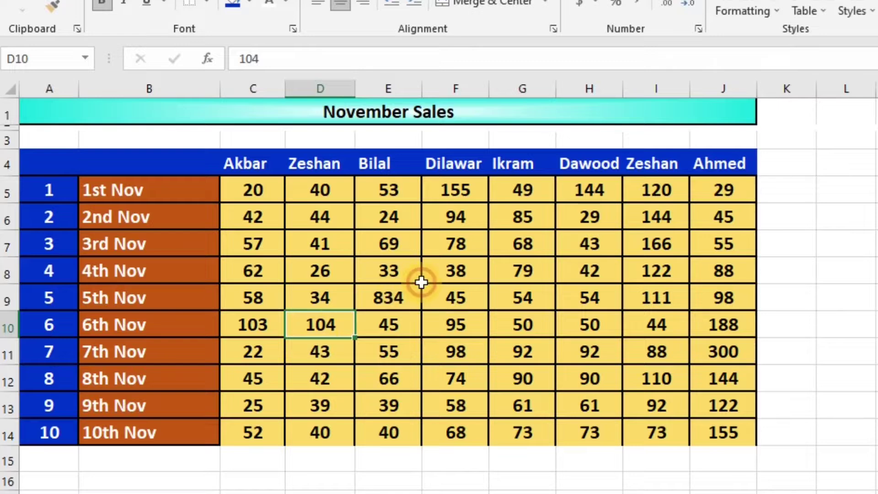
click(400, 280)
click(386, 318)
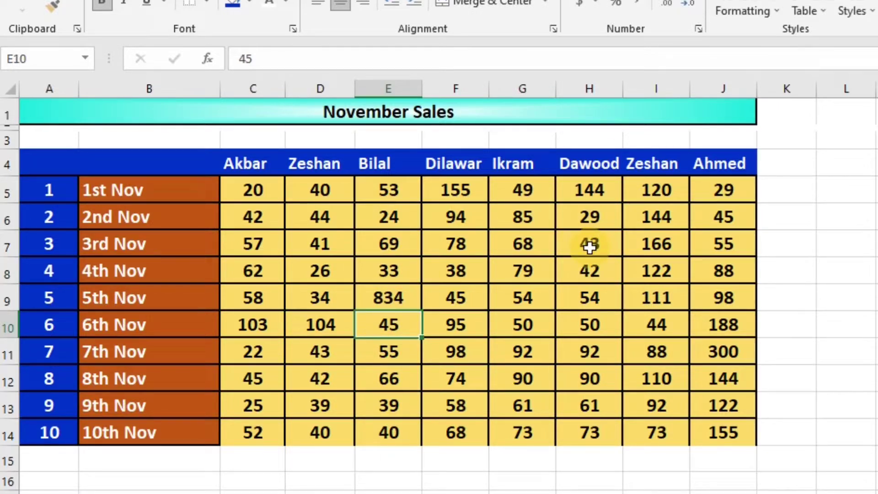
key(ctrl+t)
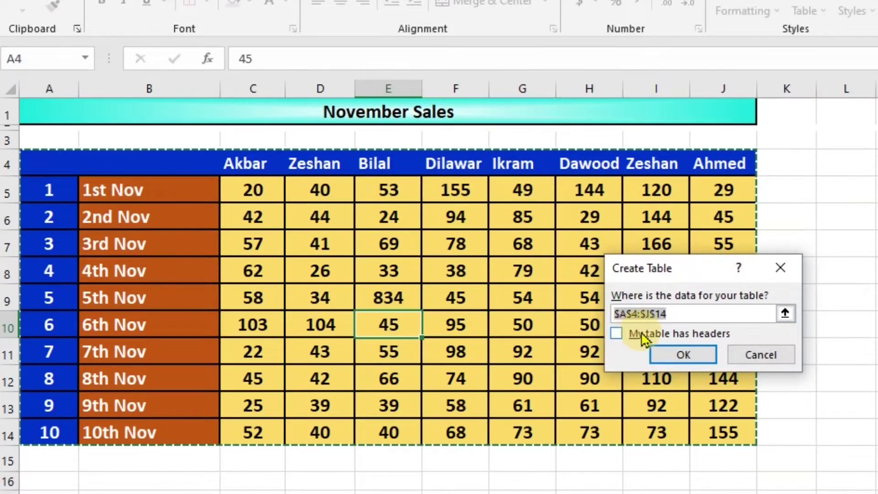
click(617, 334)
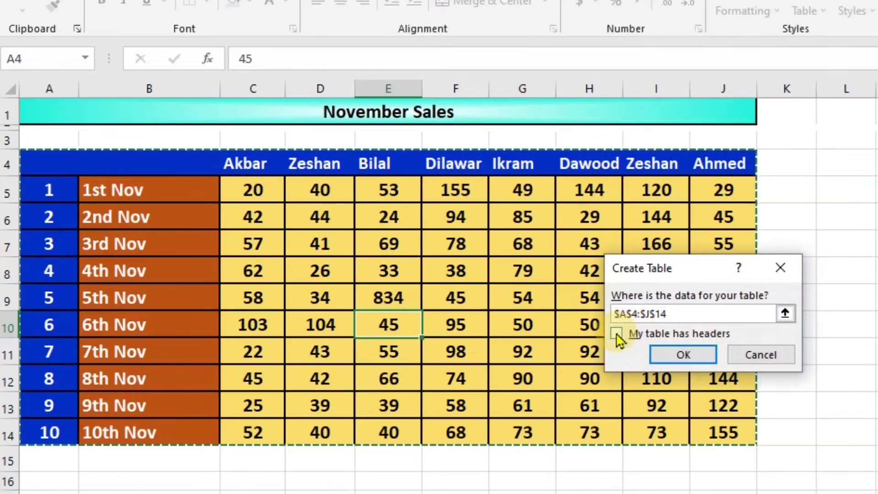
click(686, 356)
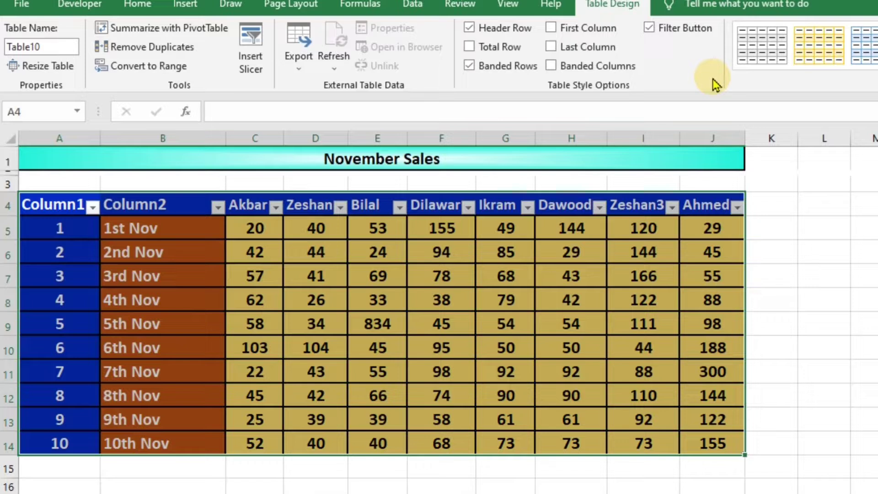
Add a total row to the table and use Sum for its column J total in J15.
click(469, 46)
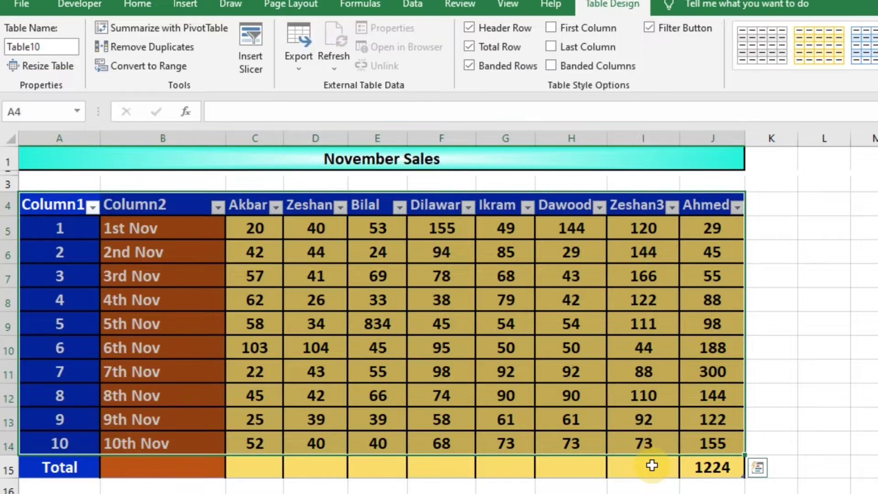
click(652, 465)
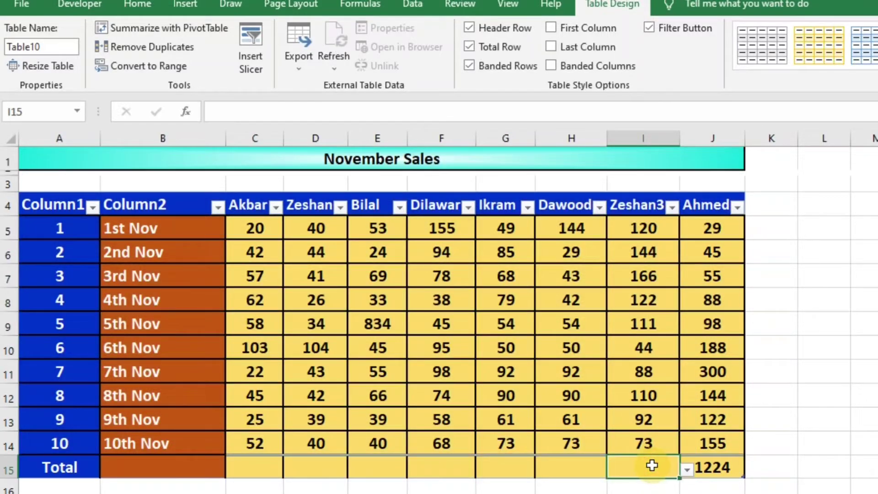
click(727, 467)
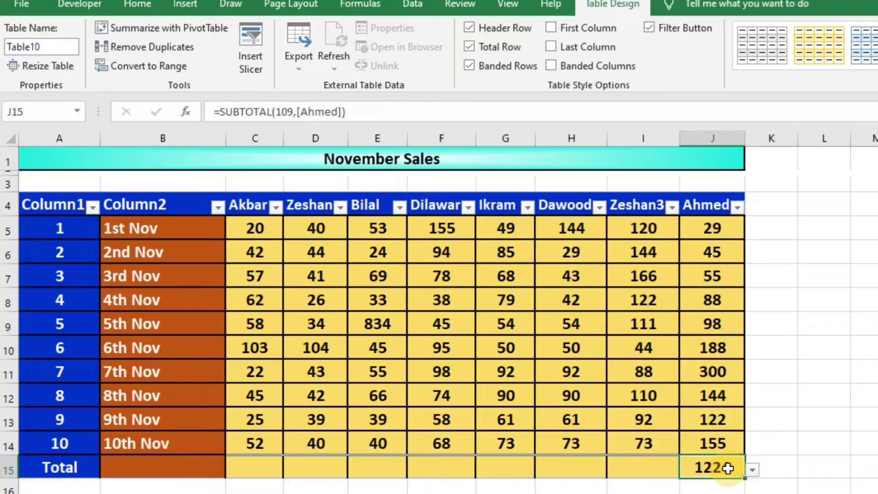
click(751, 472)
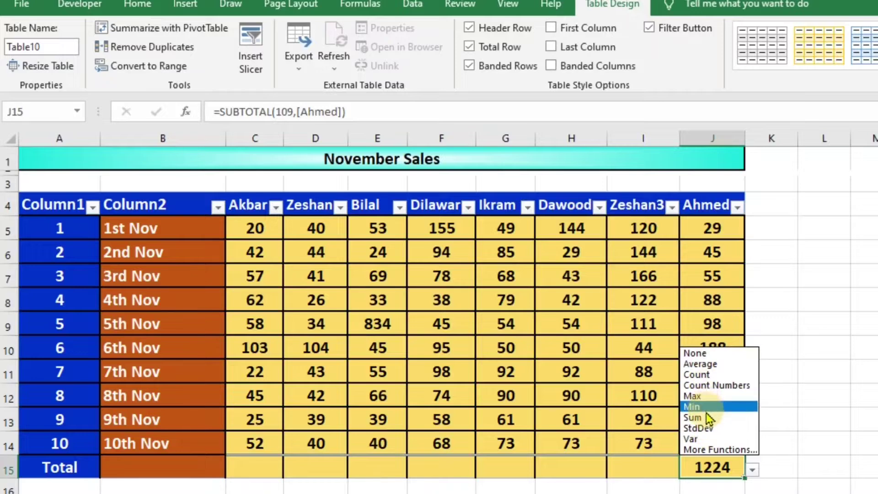
click(693, 417)
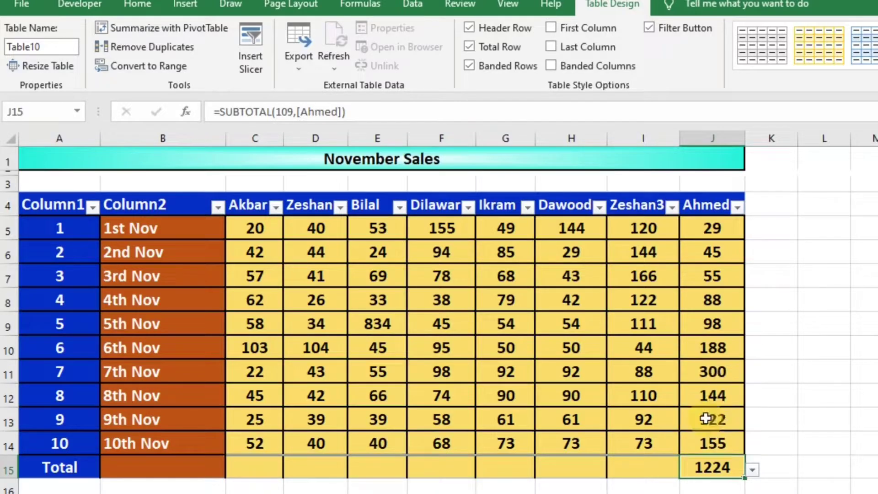
click(716, 490)
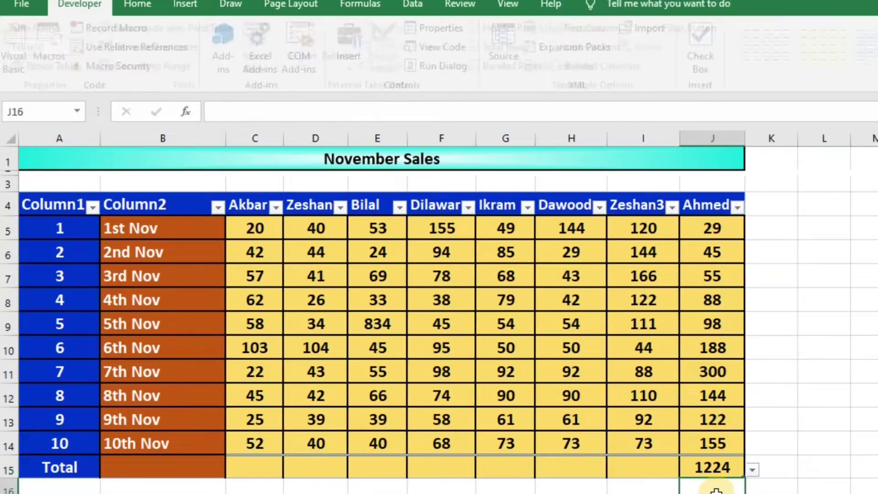
Copy the whole Total row 15 into row 16 directly below the table.
click(6, 470)
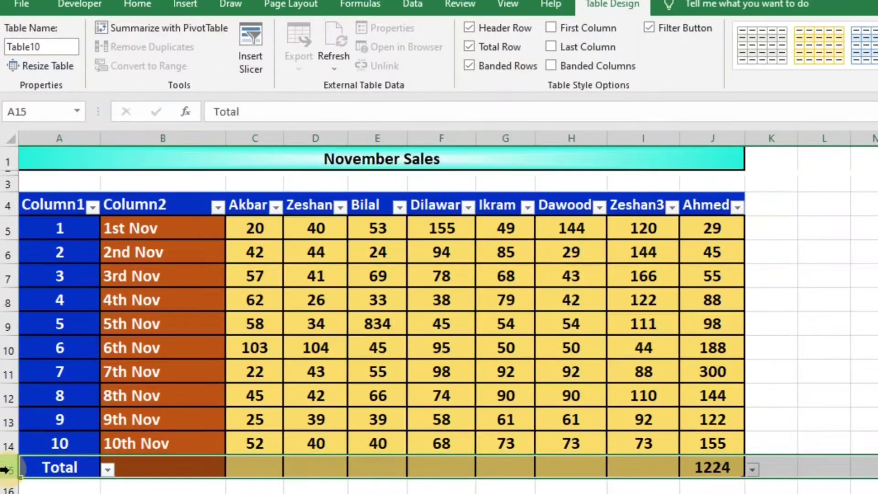
key(ctrl+c)
click(7, 487)
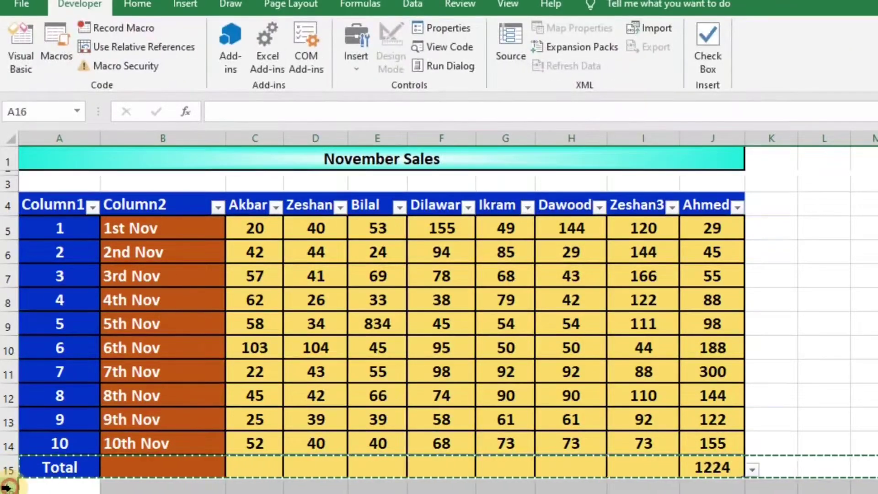
key(ctrl+v)
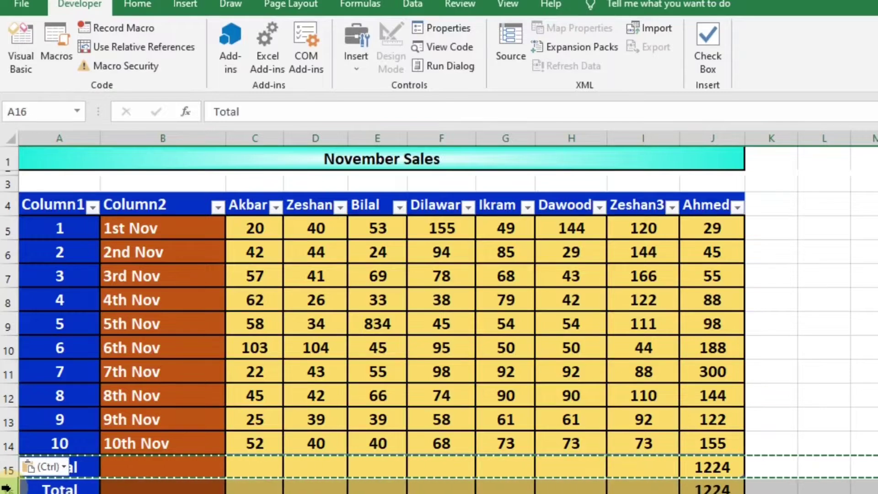
key(Escape)
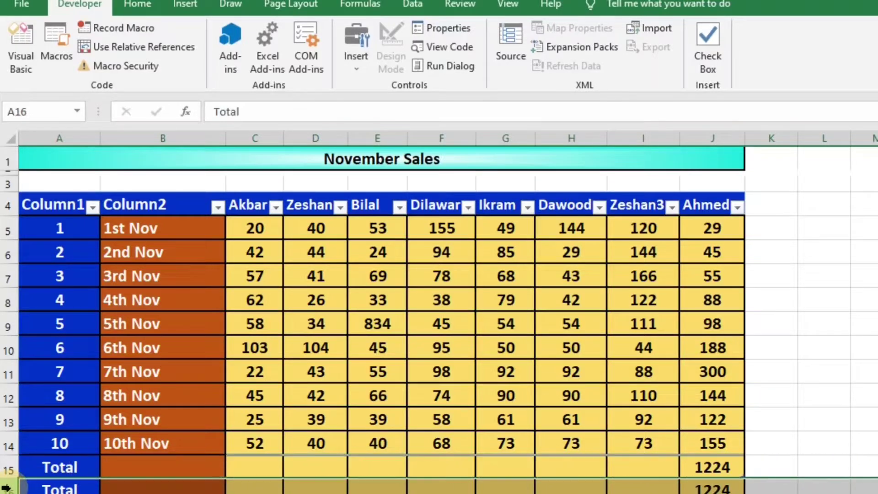
Compare the function choices in the table's Total row with the copied row 16, and undo the paste.
click(701, 488)
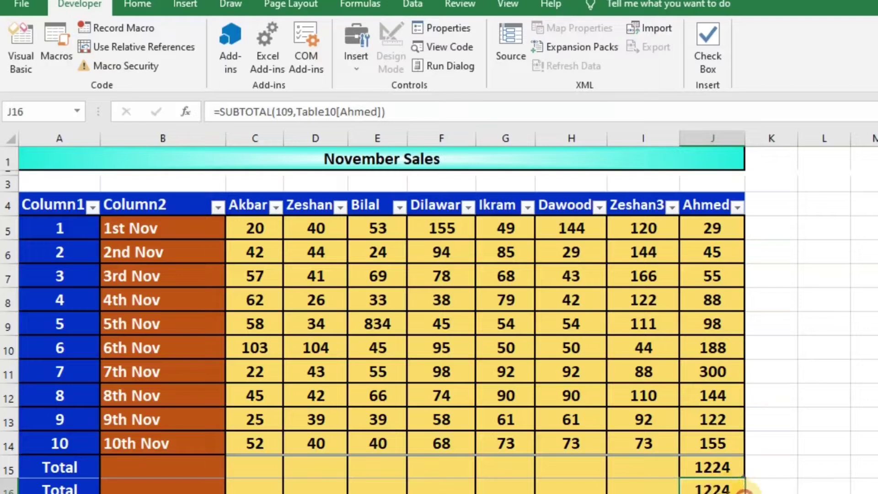
click(641, 486)
click(651, 461)
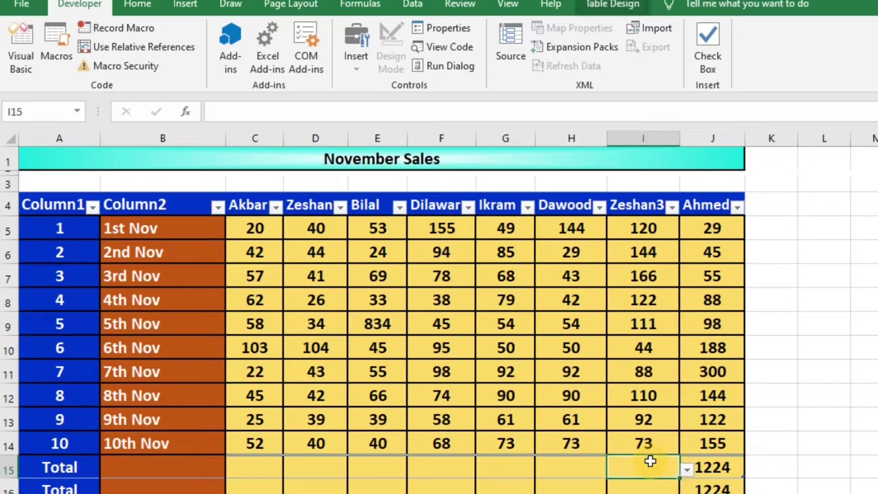
click(688, 472)
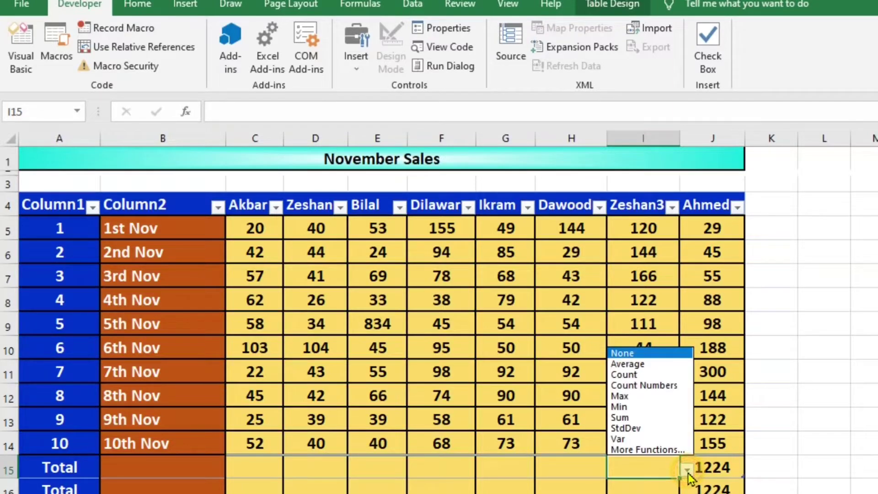
click(12, 490)
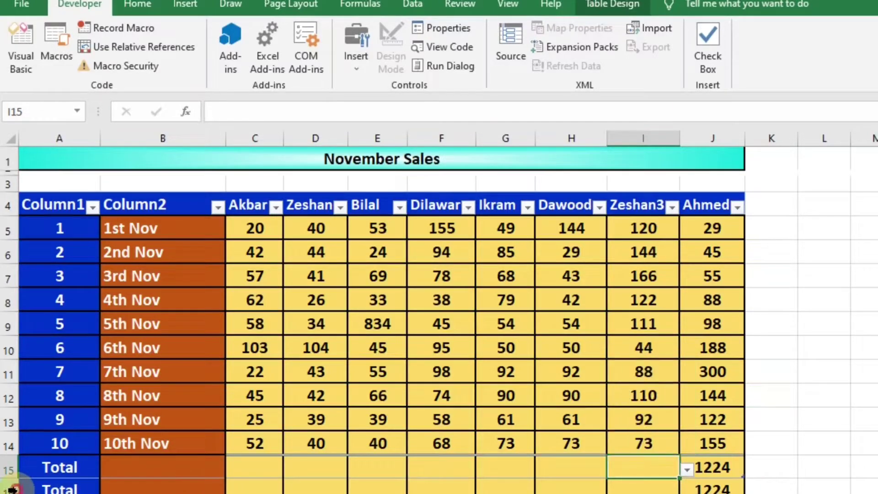
click(12, 489)
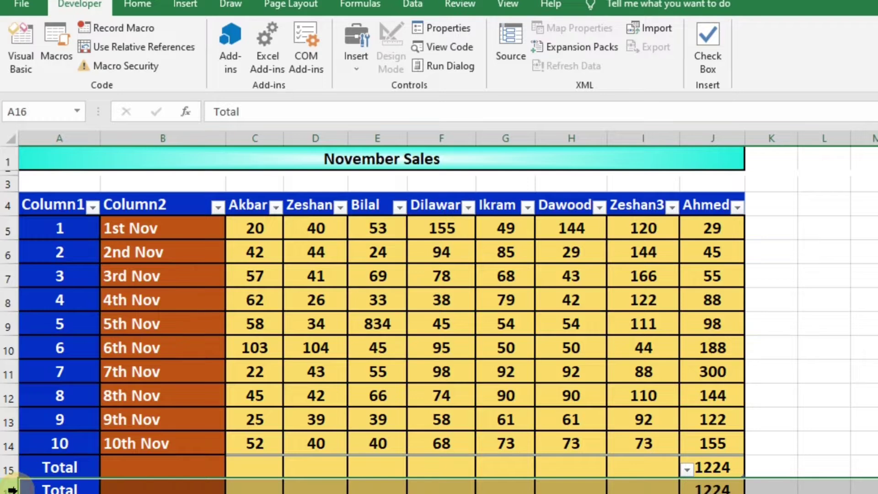
click(663, 485)
click(694, 483)
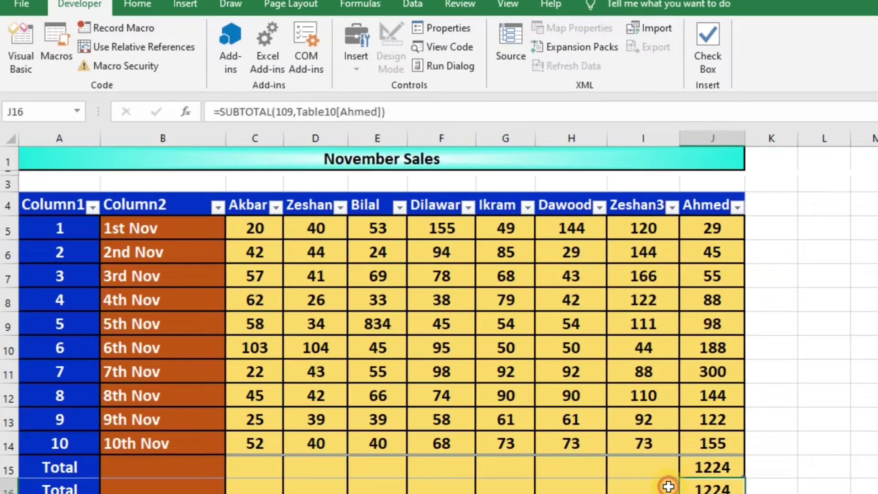
click(669, 487)
key(ctrl+z)
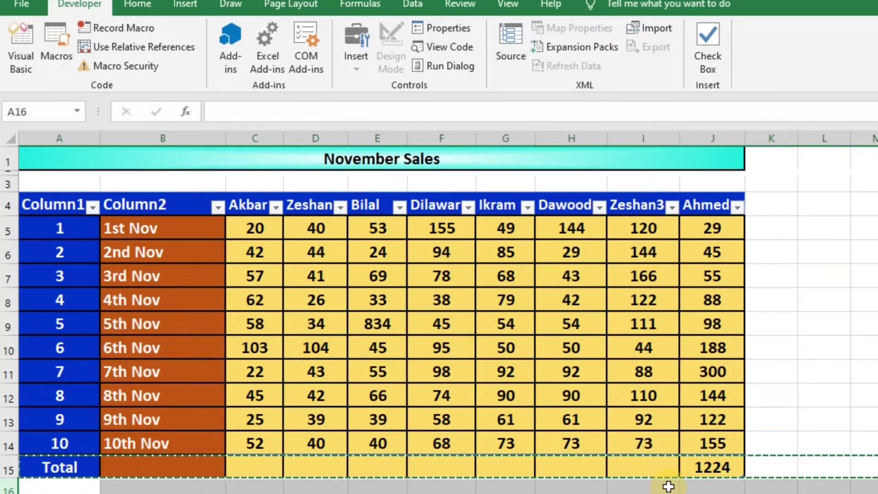
key(Escape)
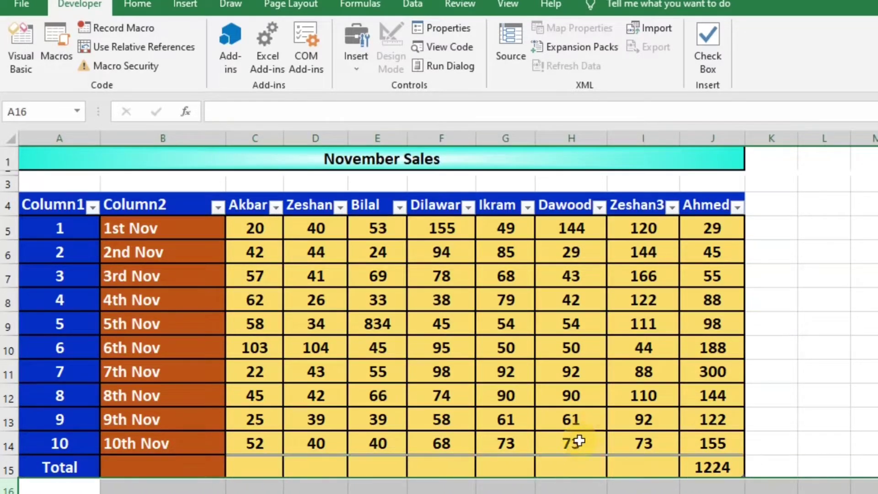
Try the Count and Max functions in the Total row cell I15.
click(603, 463)
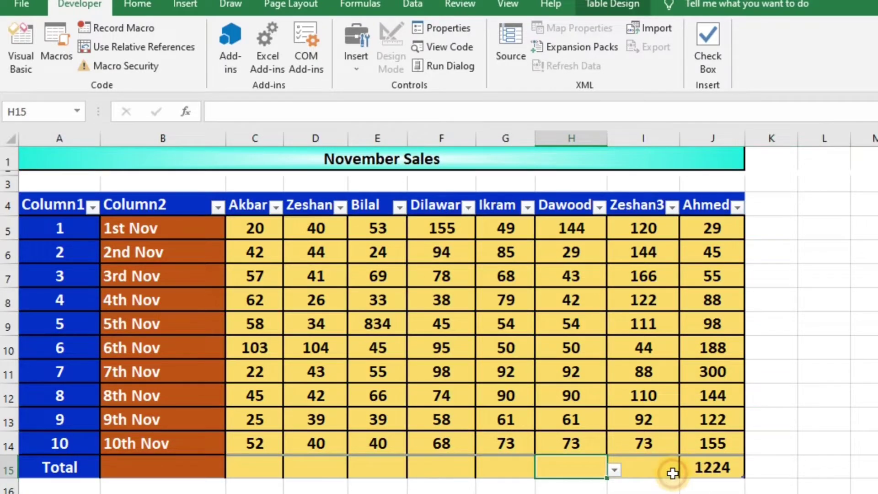
click(669, 469)
click(686, 470)
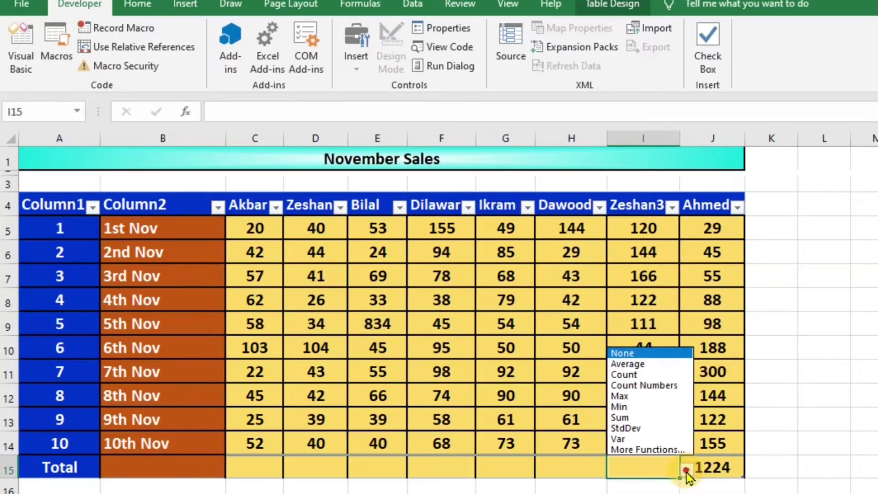
click(656, 379)
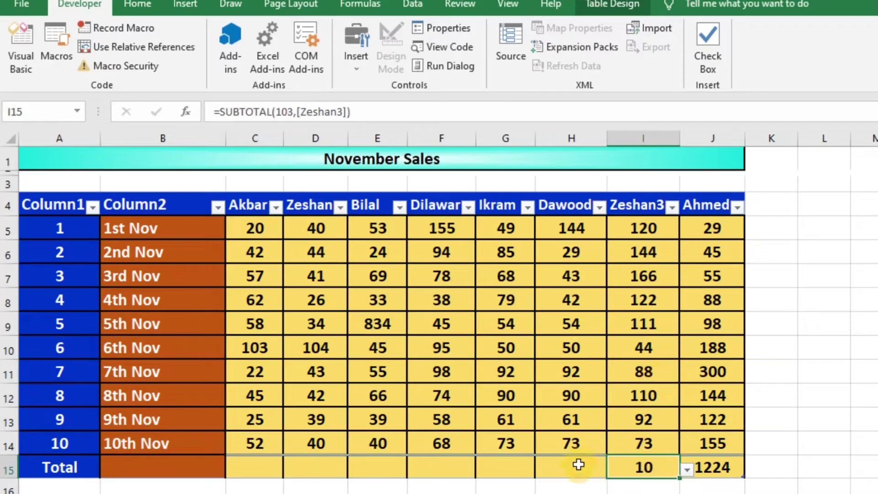
click(688, 471)
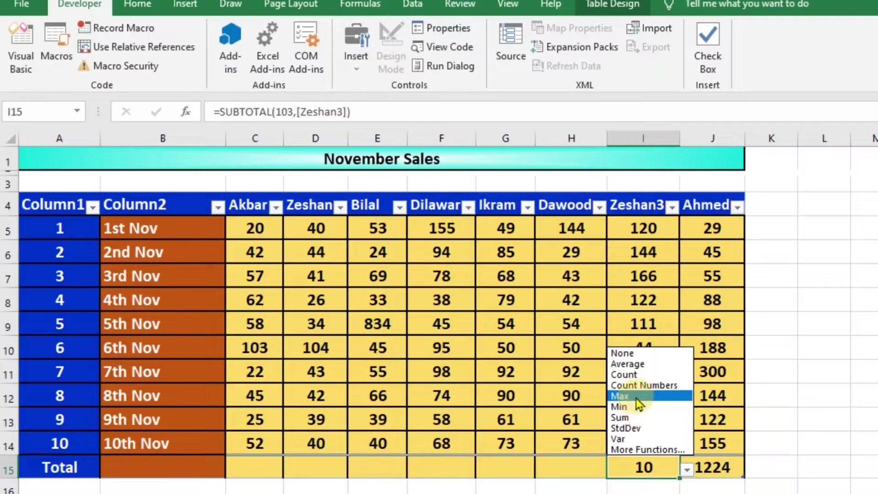
click(635, 396)
In the Total row, set cell I15 to Sum and cell H15 to Average.
click(687, 470)
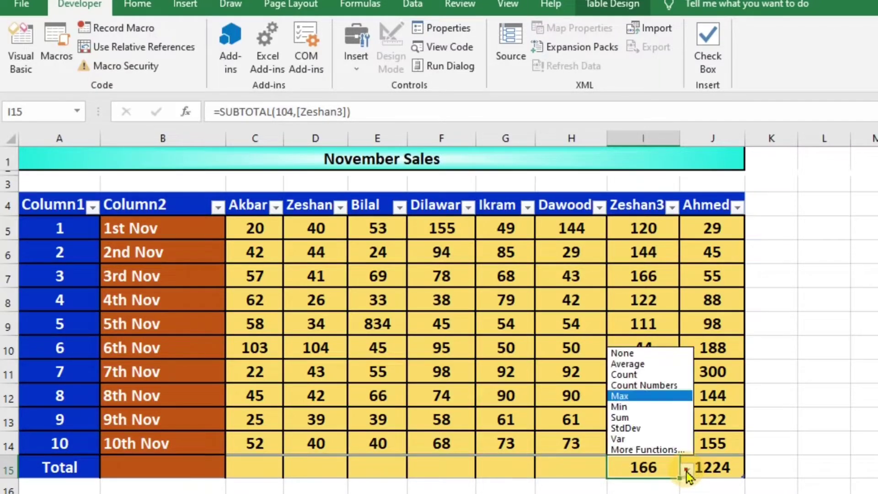
click(636, 418)
click(582, 465)
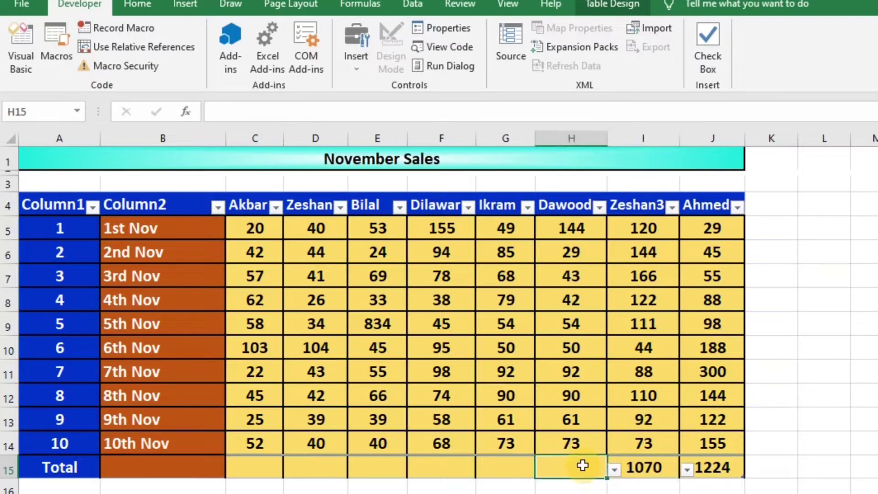
click(615, 470)
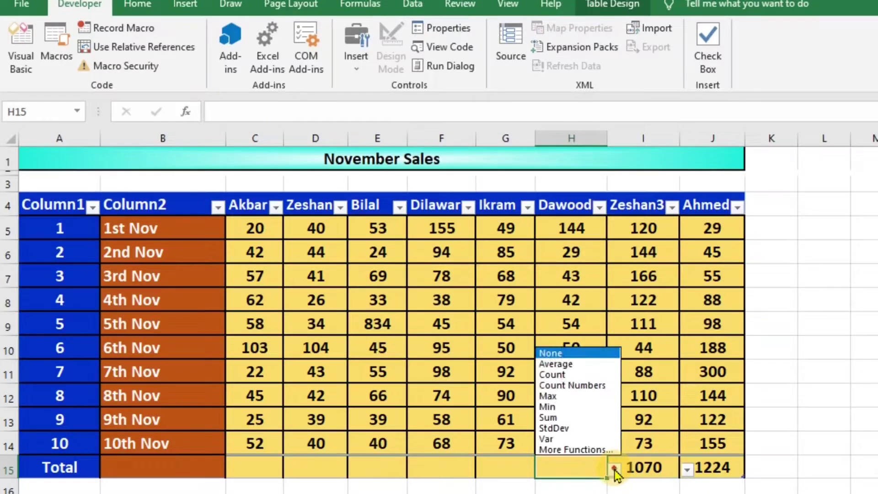
click(574, 366)
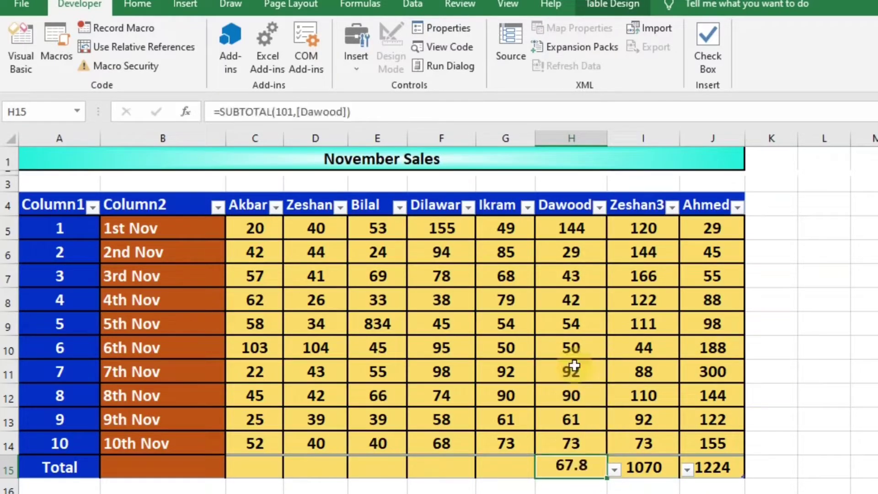
In the Total row, set cell G15 to Count and cell F15 to Count Numbers.
click(509, 469)
click(542, 469)
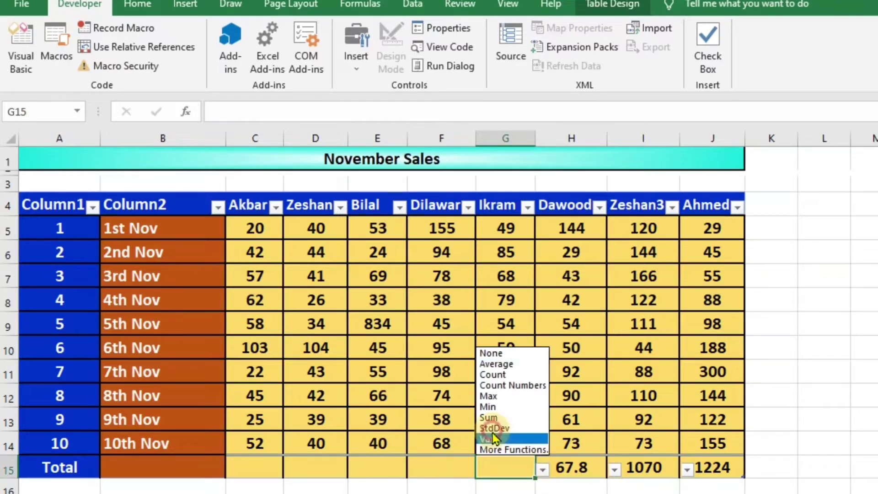
click(499, 375)
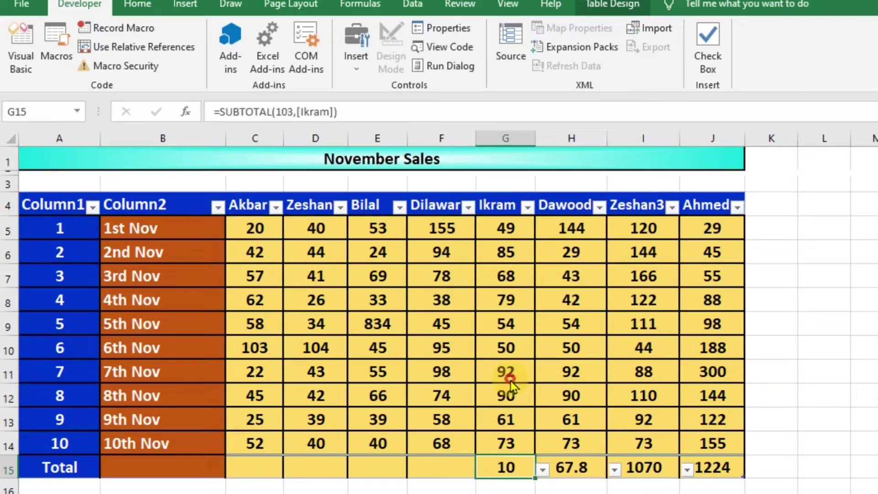
click(457, 472)
click(482, 469)
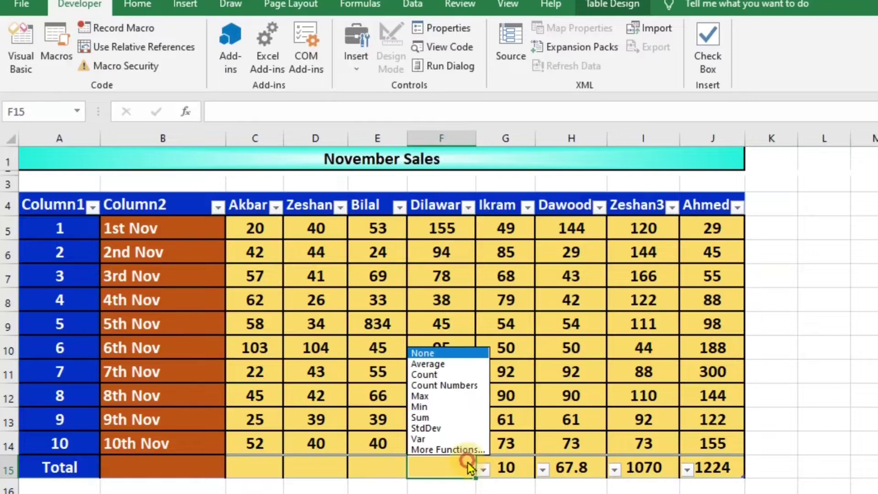
click(479, 386)
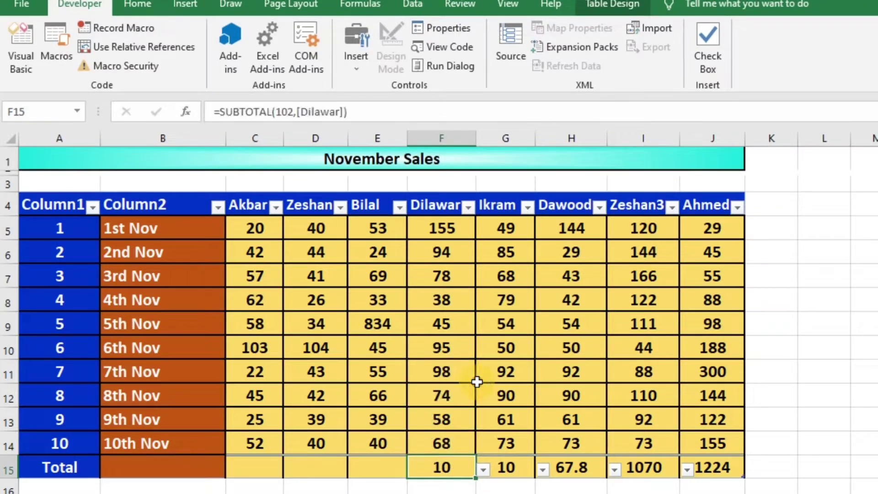
Replace the number in cell F11 with the text ok.
click(391, 466)
click(410, 470)
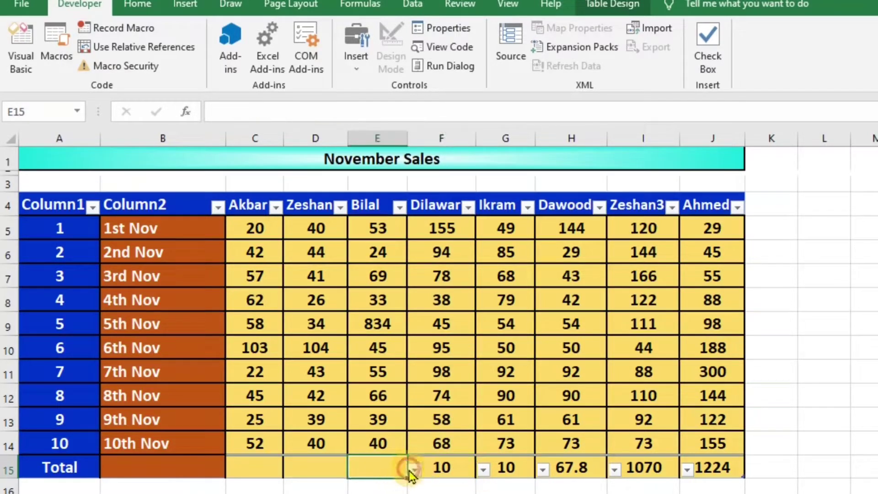
click(450, 375)
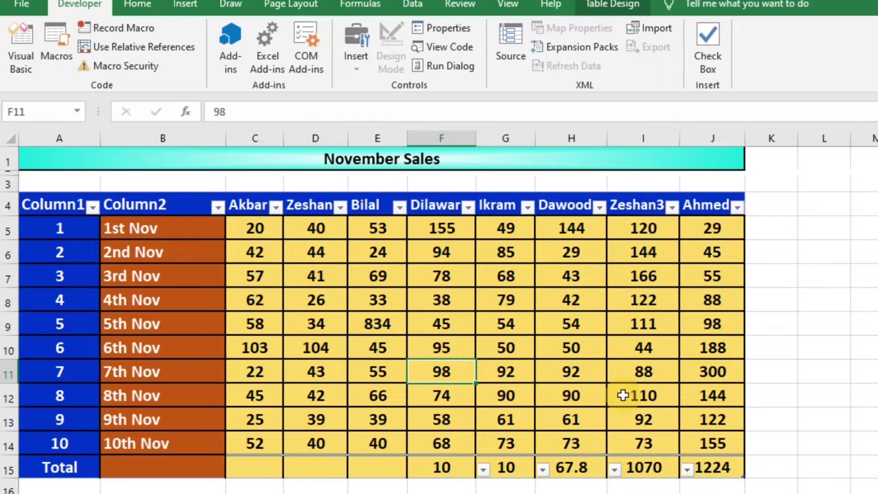
text(ok)
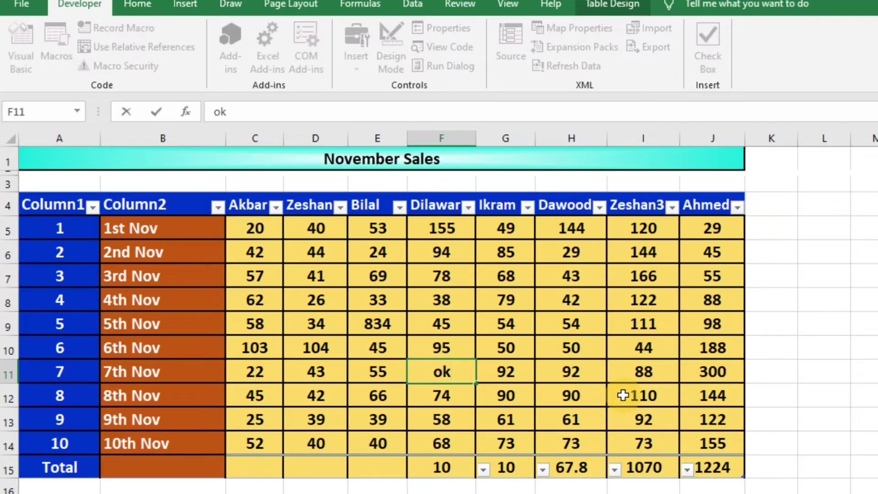
key(Return)
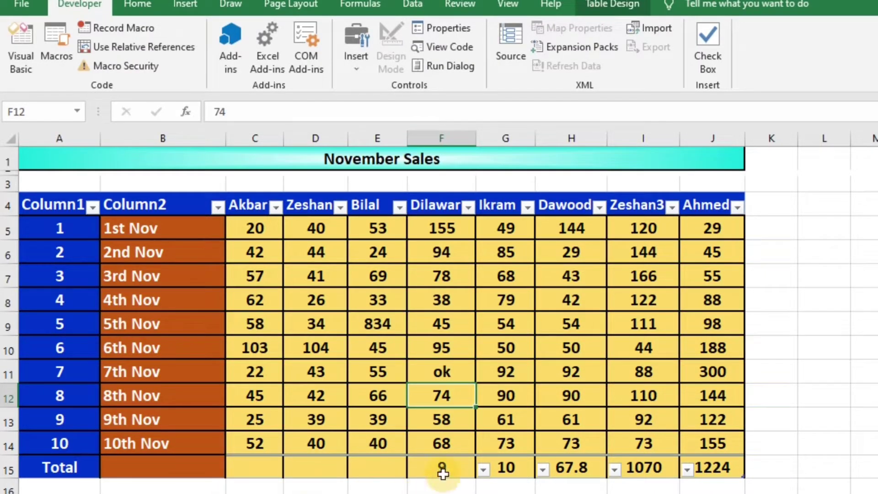
In the Total row, set cell E15 to StdDev and cell D15 to Var.
click(388, 465)
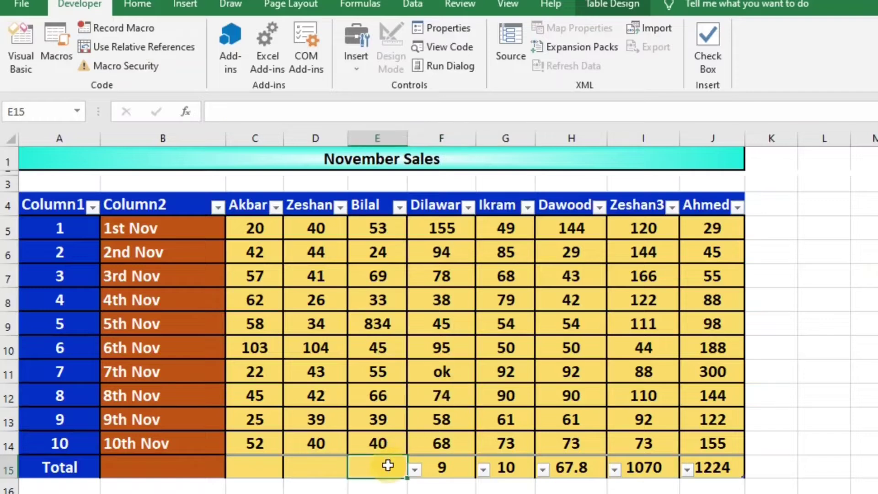
click(415, 469)
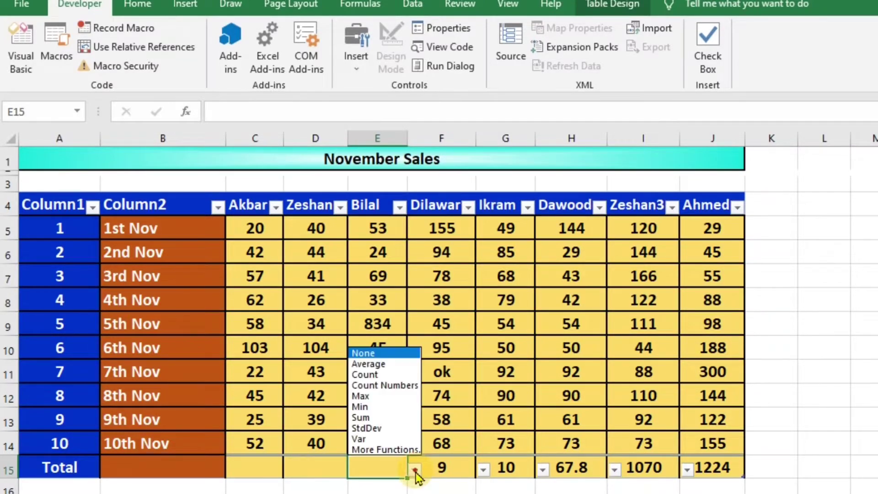
click(398, 428)
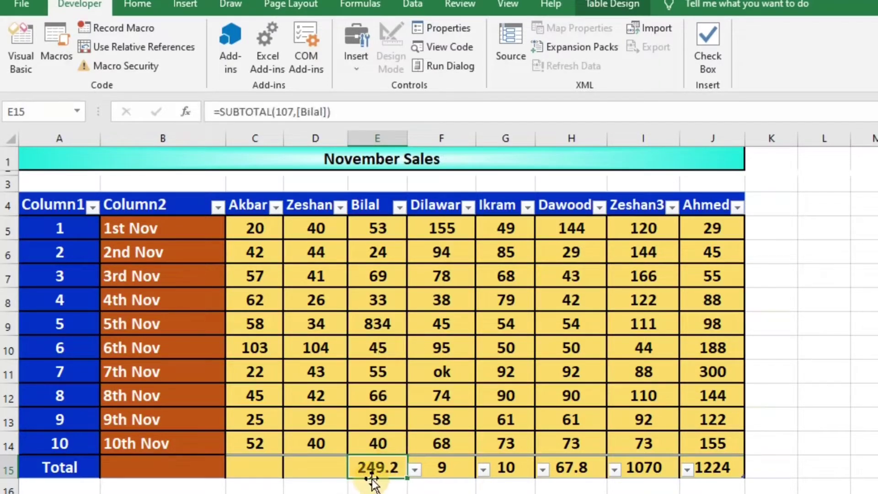
click(334, 467)
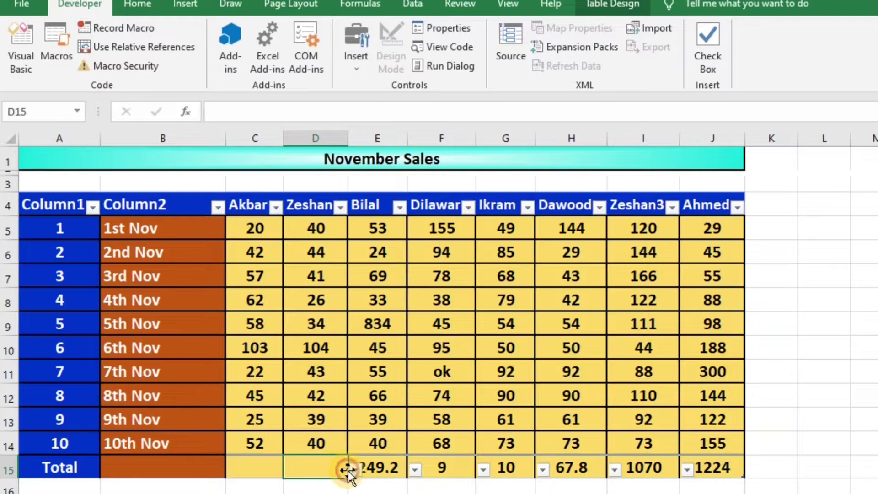
click(354, 470)
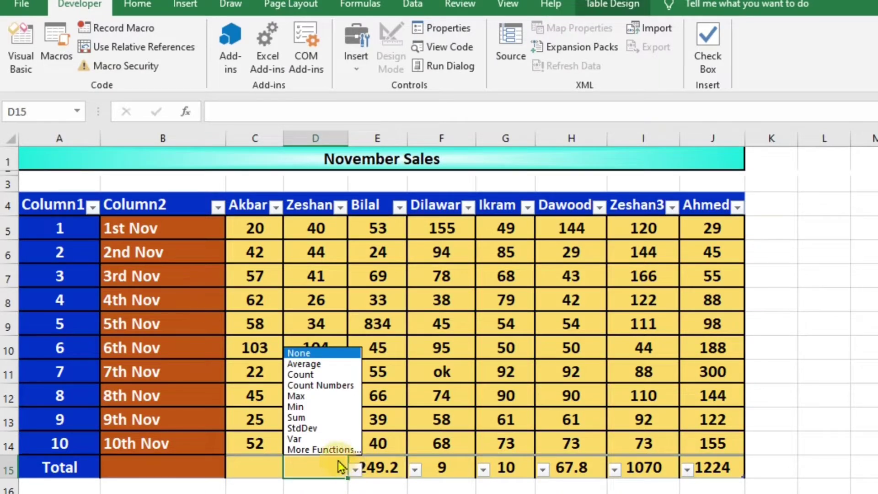
click(338, 440)
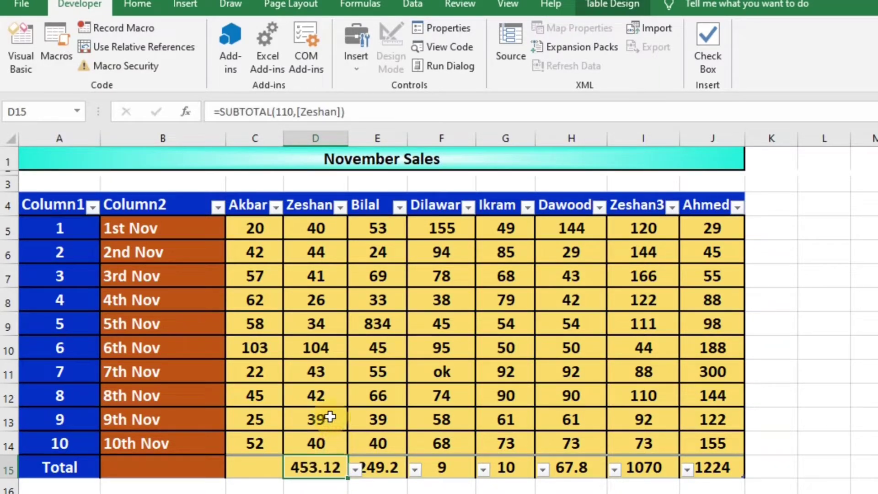
Try replacing the number in cell D12 with the text tax, and undo the entry.
click(334, 396)
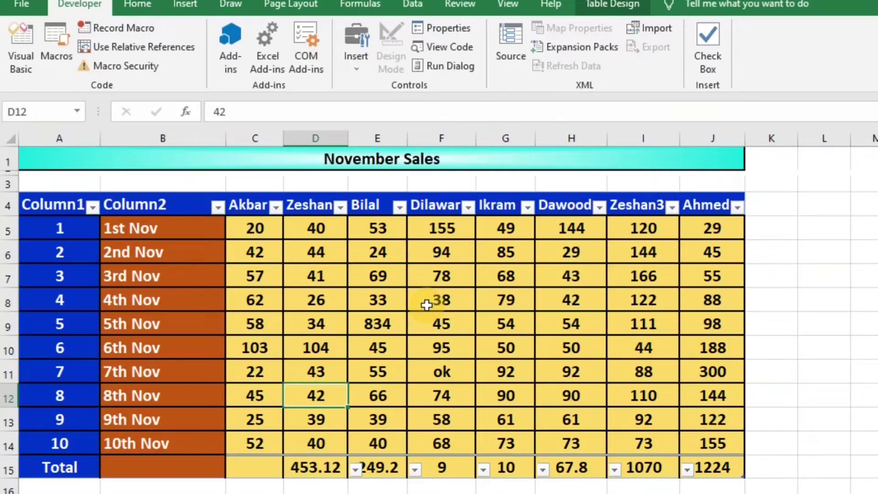
text(ta)
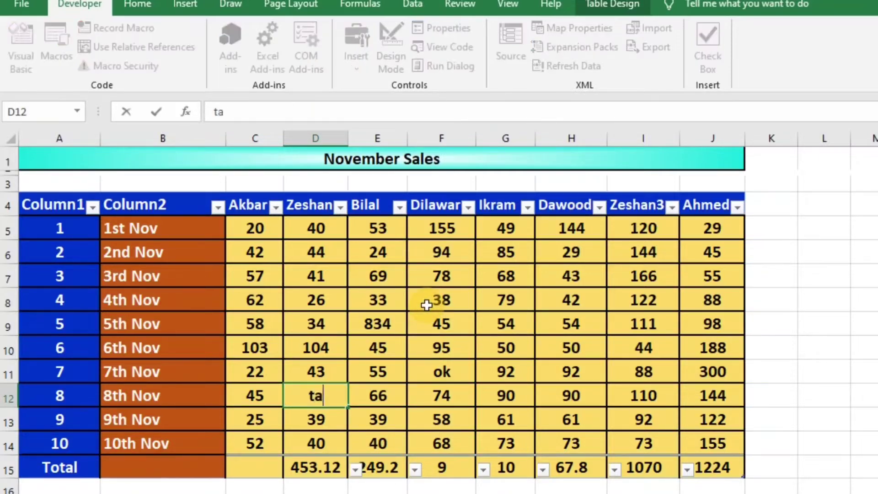
text(x)
key(Return)
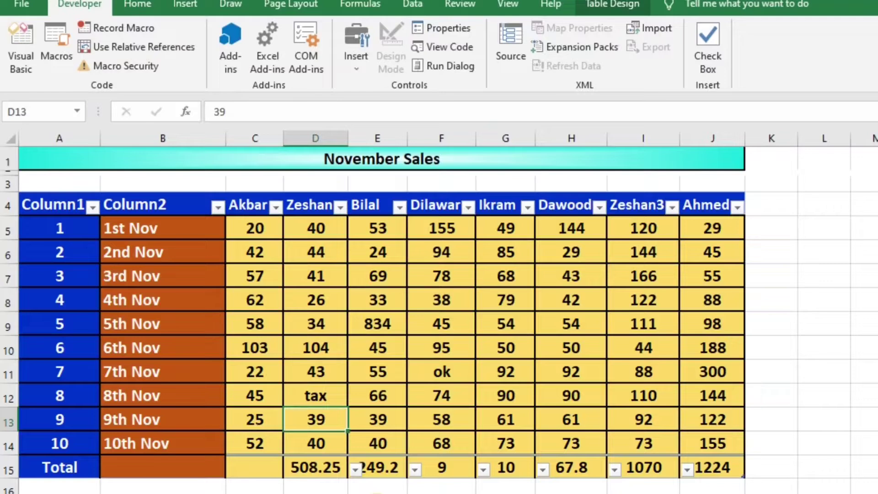
key(ctrl+z)
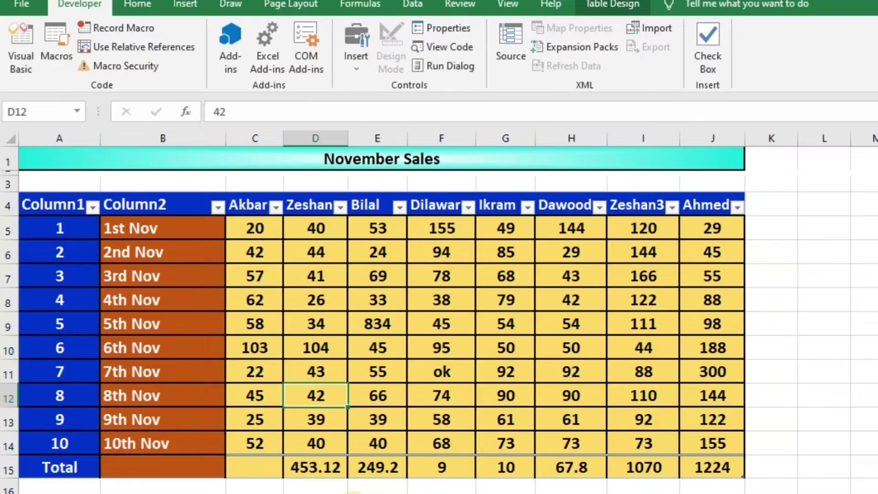
Open More Functions for the Total row cell C15 and browse the functions in the All and Financial categories.
click(271, 474)
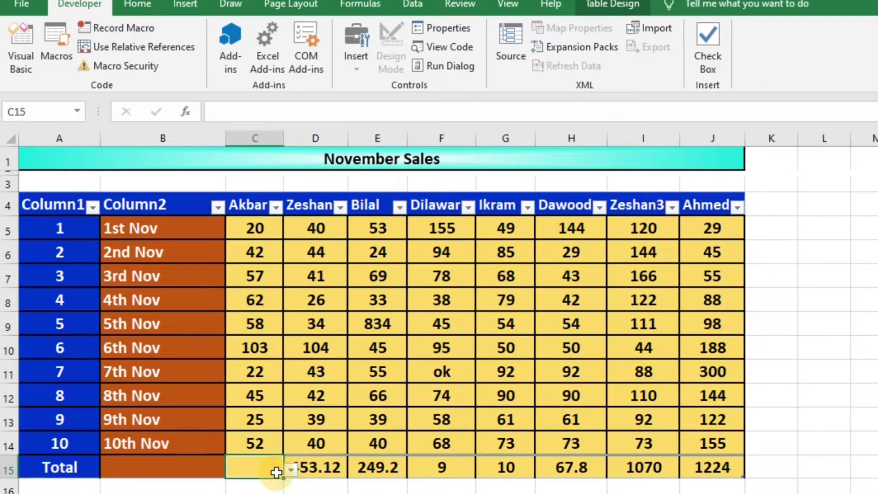
click(291, 471)
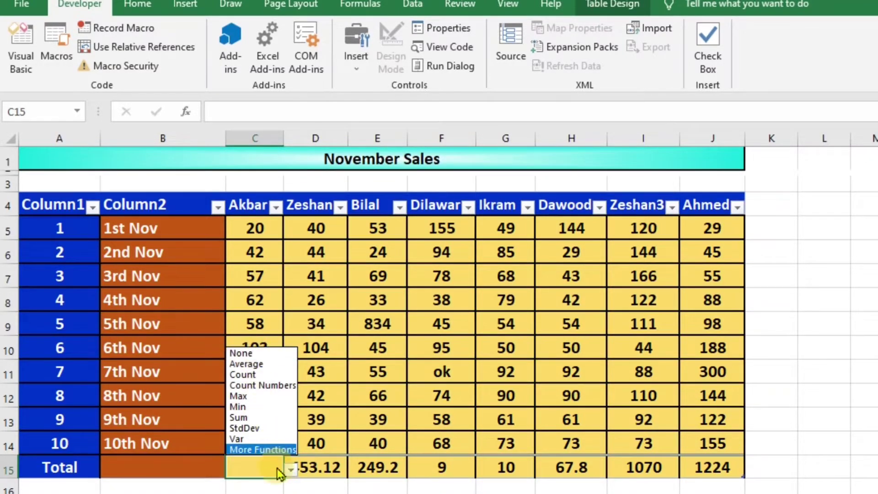
click(276, 451)
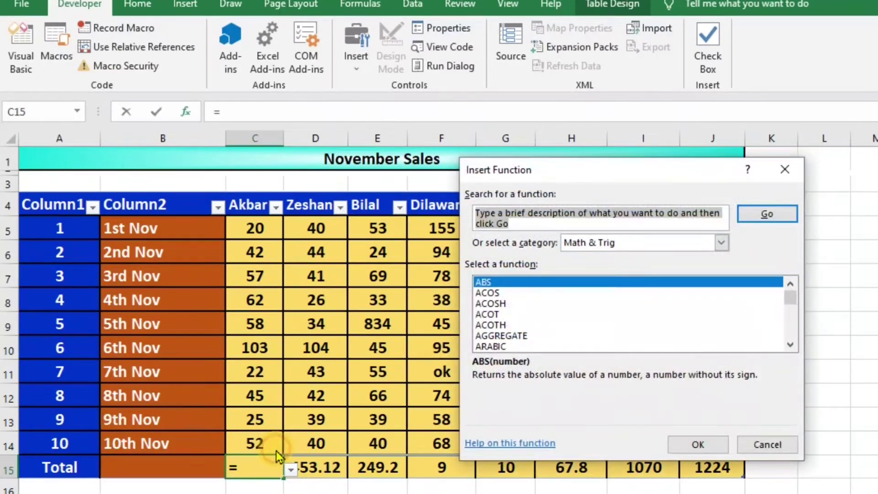
click(721, 245)
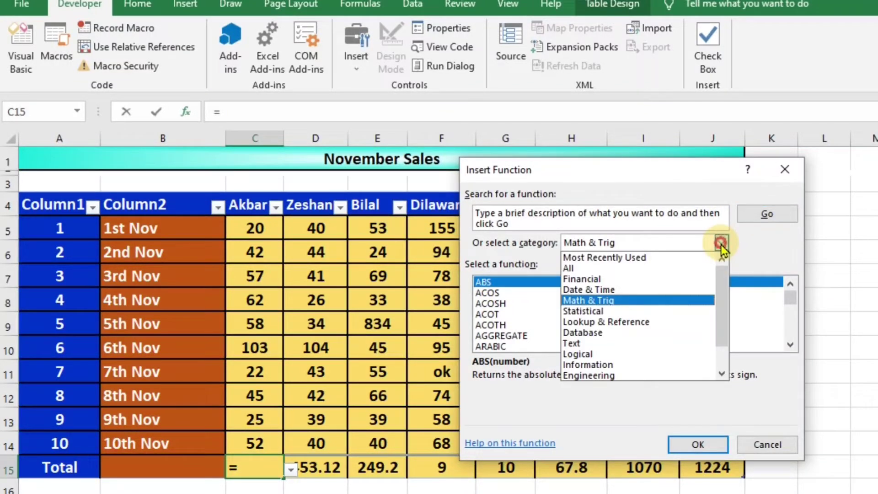
click(621, 270)
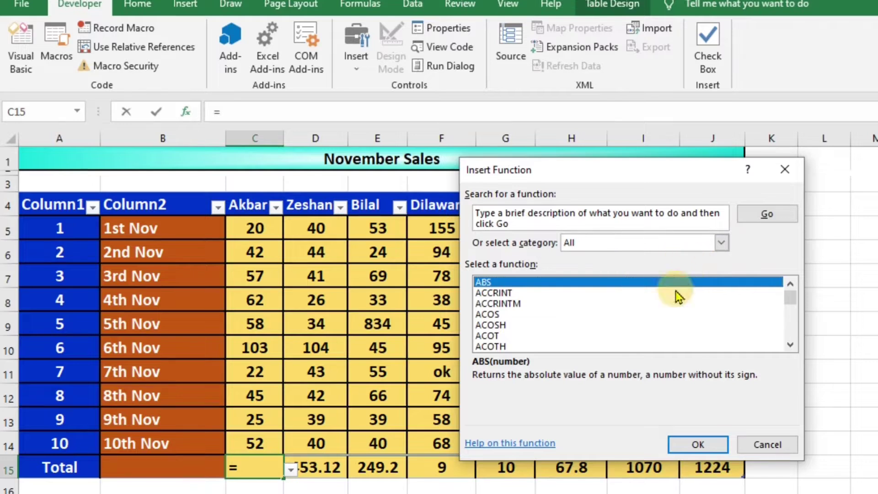
drag(794, 304, 794, 325)
drag(794, 325, 794, 303)
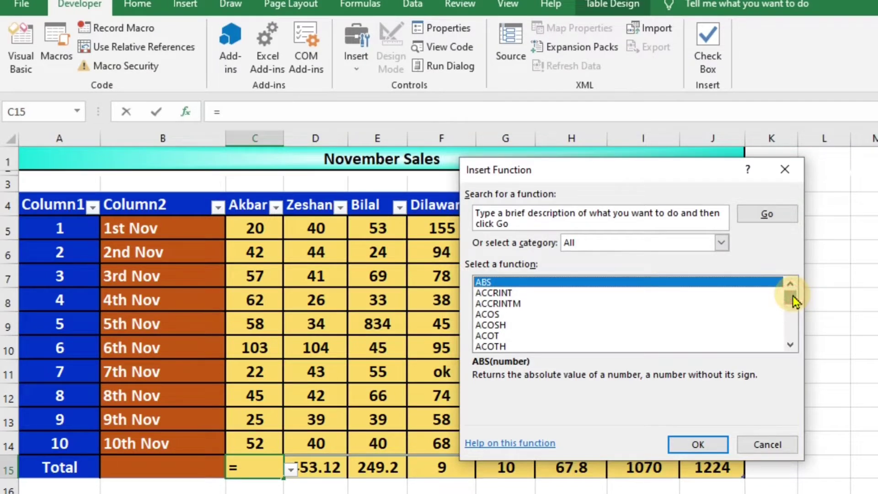
drag(793, 302, 793, 316)
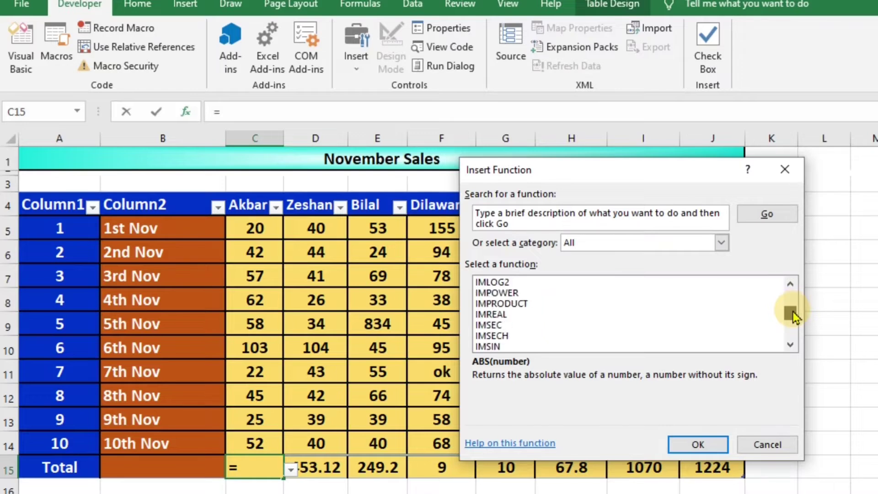
click(721, 242)
click(662, 279)
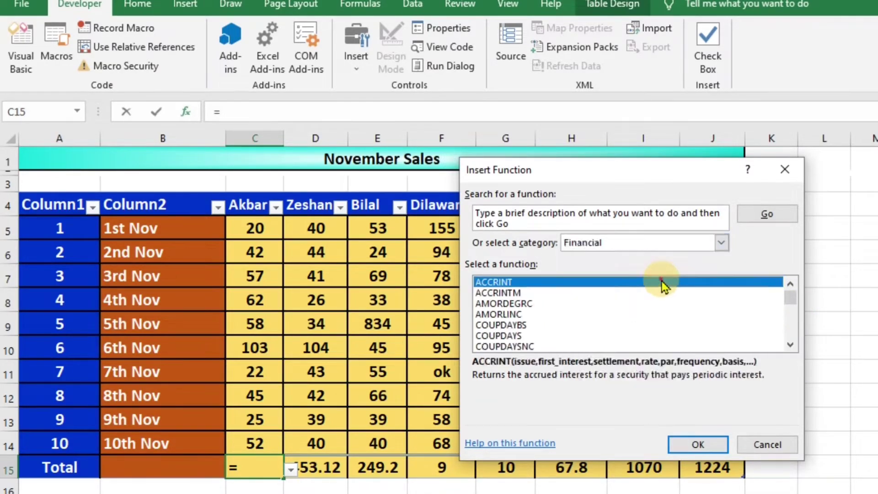
mouse_move(790, 297)
mouse_down()
mouse_move(792, 331)
mouse_move(791, 297)
mouse_up()
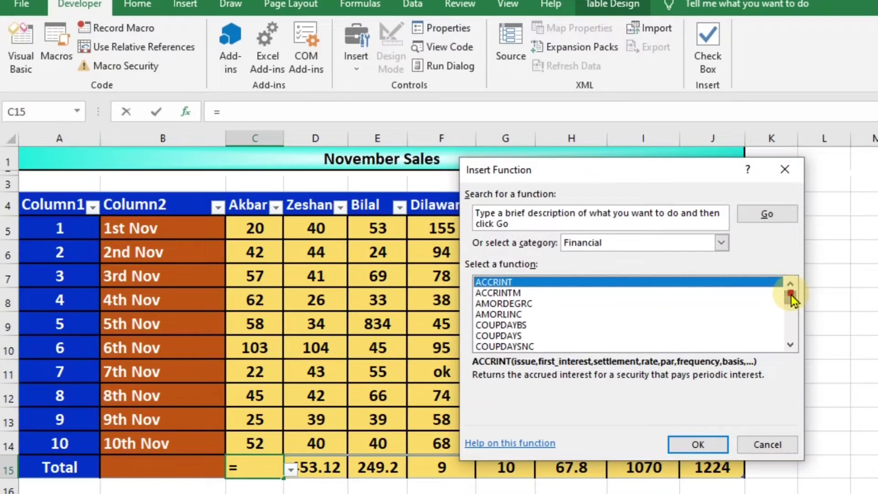
Insert the Date & Time function DAY with serial number A5 in cell C15, and reset the cell to None.
click(721, 243)
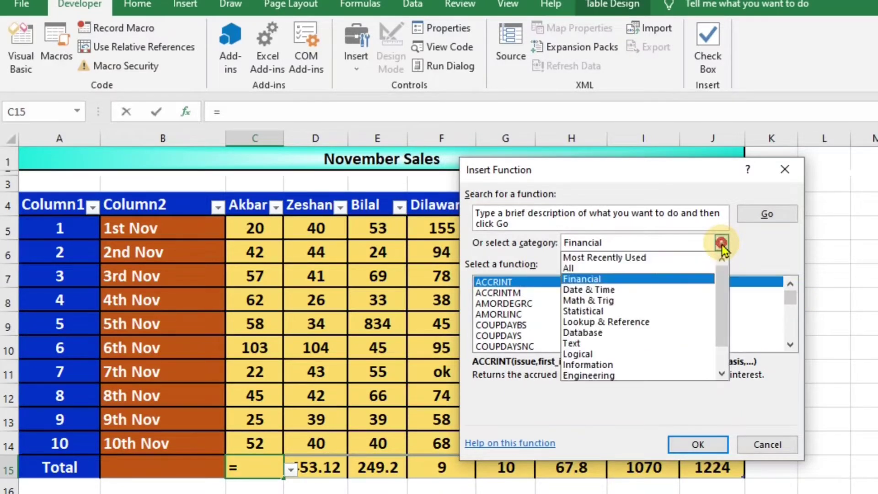
click(670, 290)
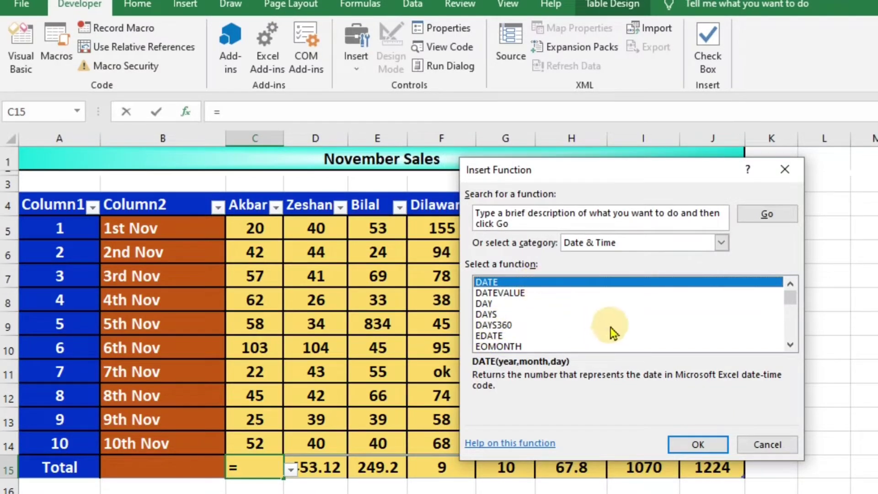
click(484, 304)
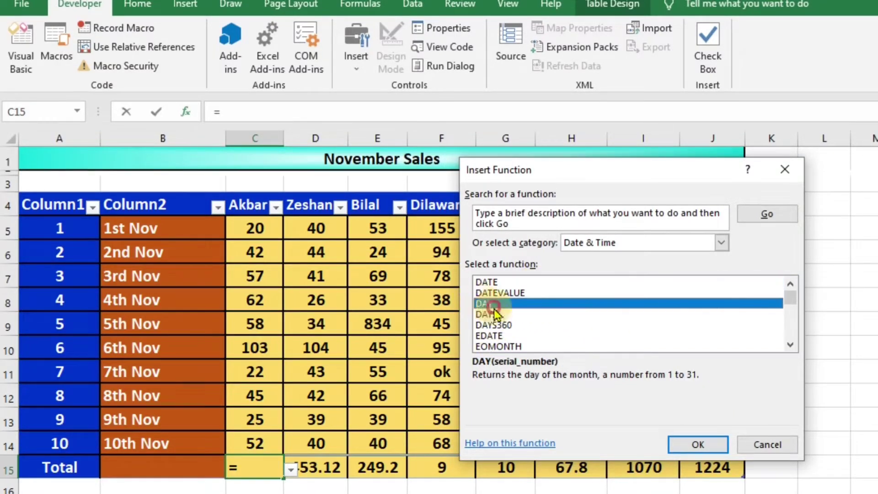
click(697, 443)
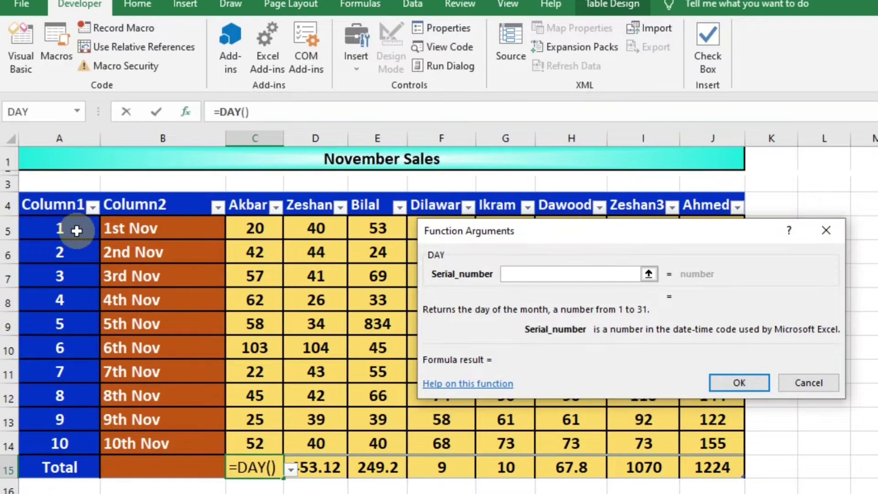
click(76, 231)
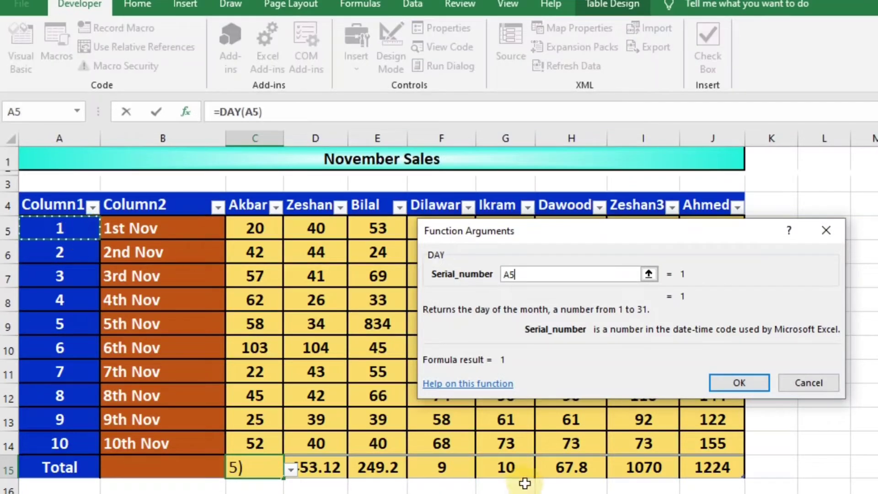
click(731, 383)
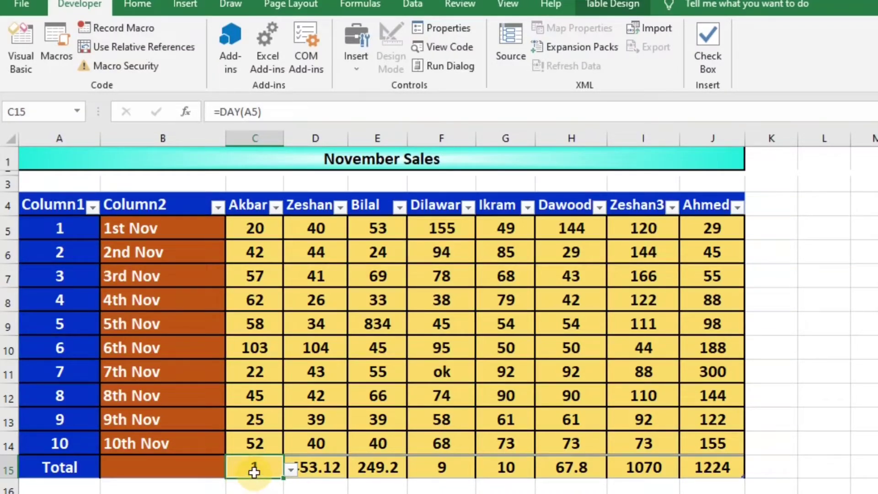
click(289, 468)
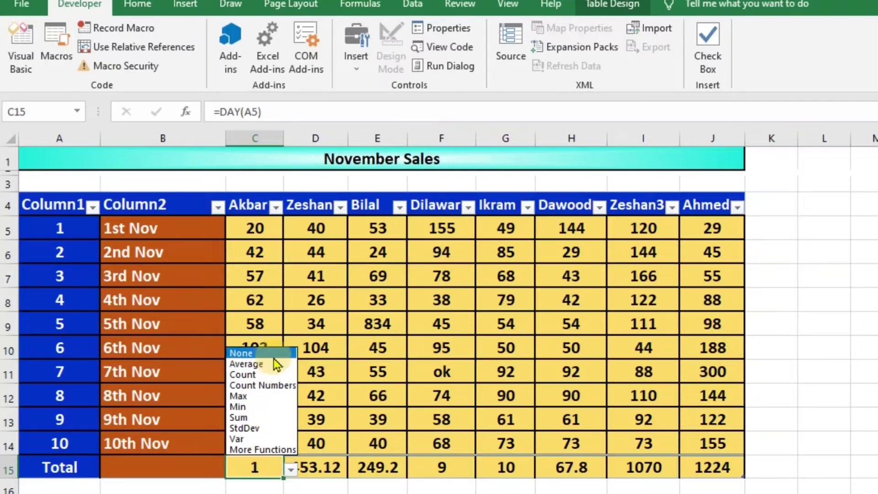
click(261, 353)
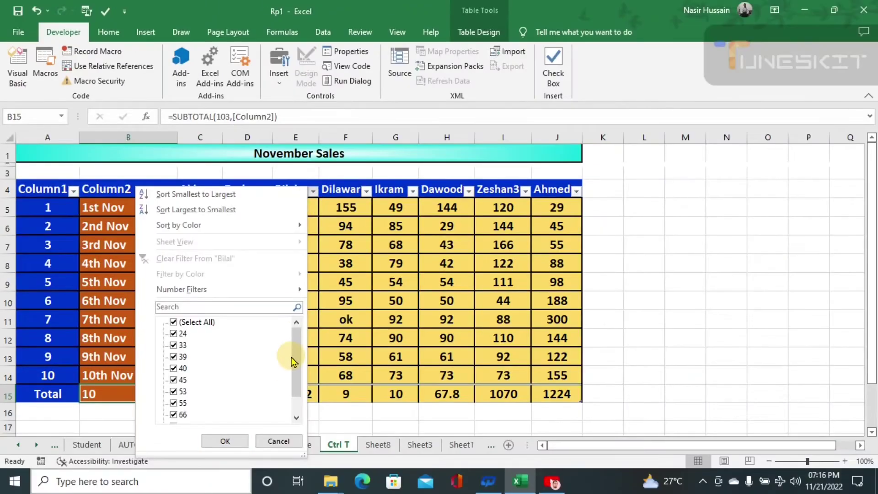
Filter column E of the table to show only the value 24.
click(173, 322)
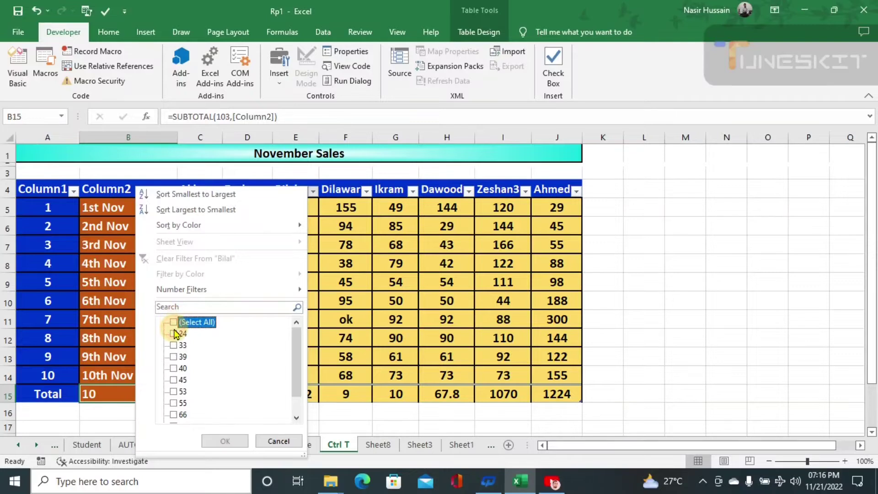
click(173, 333)
click(226, 441)
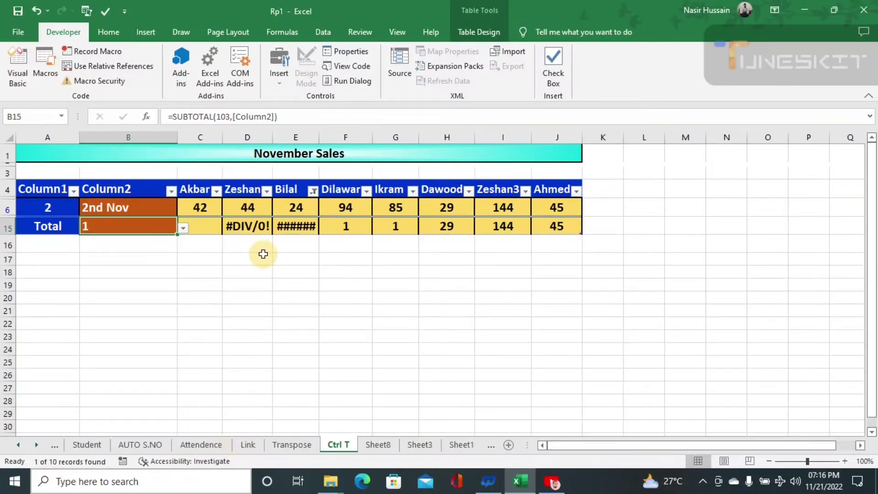
Restore all values in the column E filter so that every row of the table is shown.
click(314, 191)
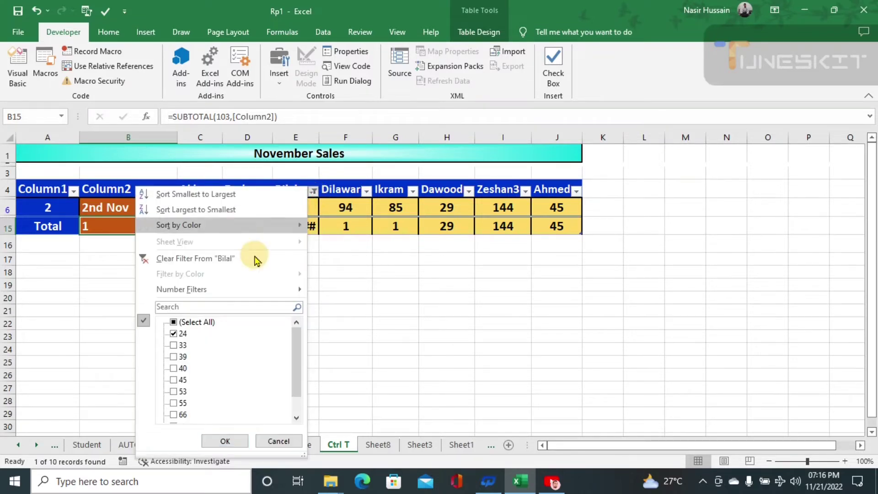
click(174, 323)
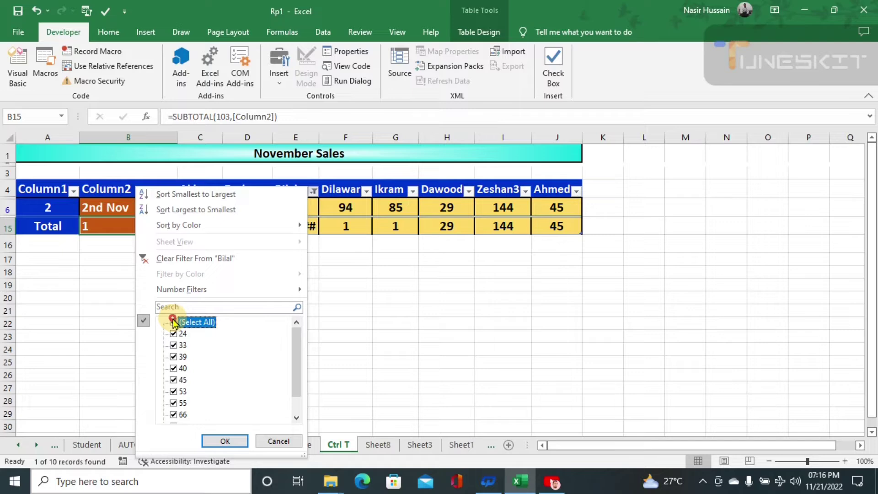
click(225, 441)
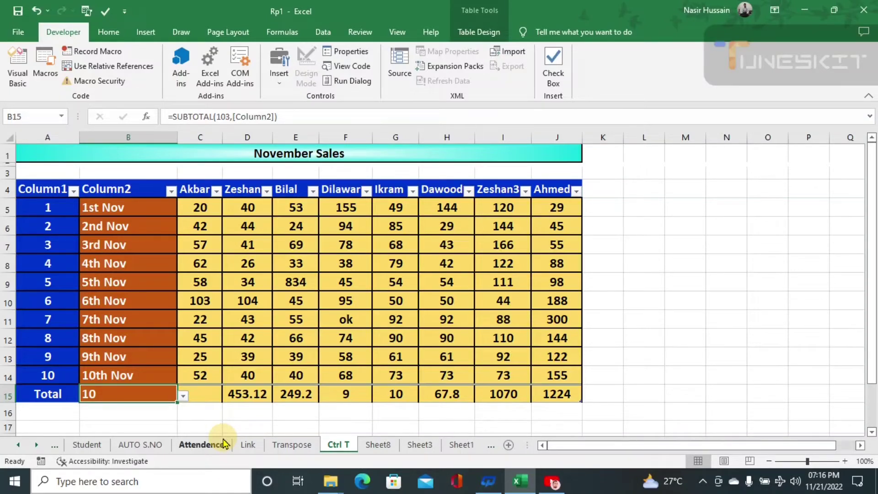
Filter Column2 to show only 5th Nov and 6th Nov, and select the visible column F values in rows 9 and 10.
click(172, 192)
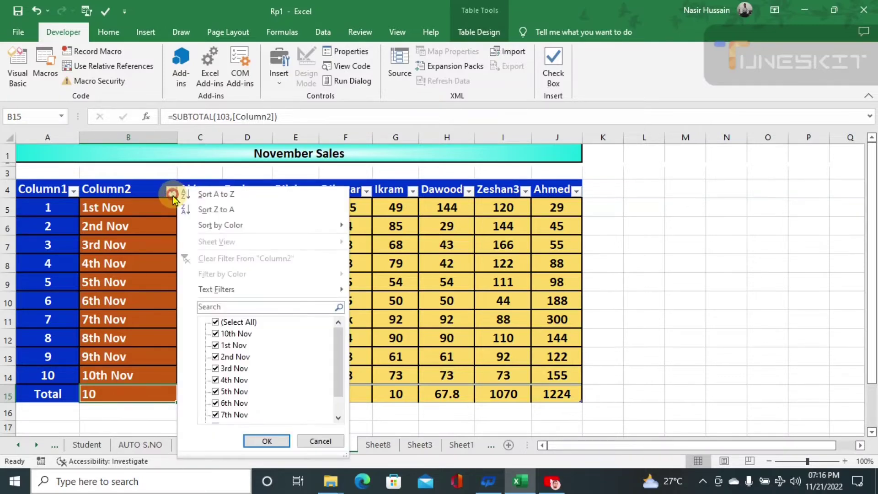
click(215, 323)
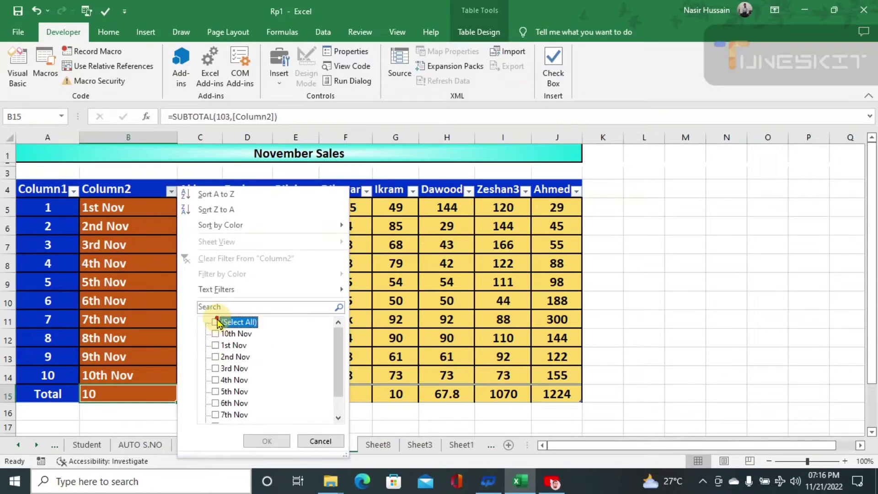
click(215, 392)
click(215, 403)
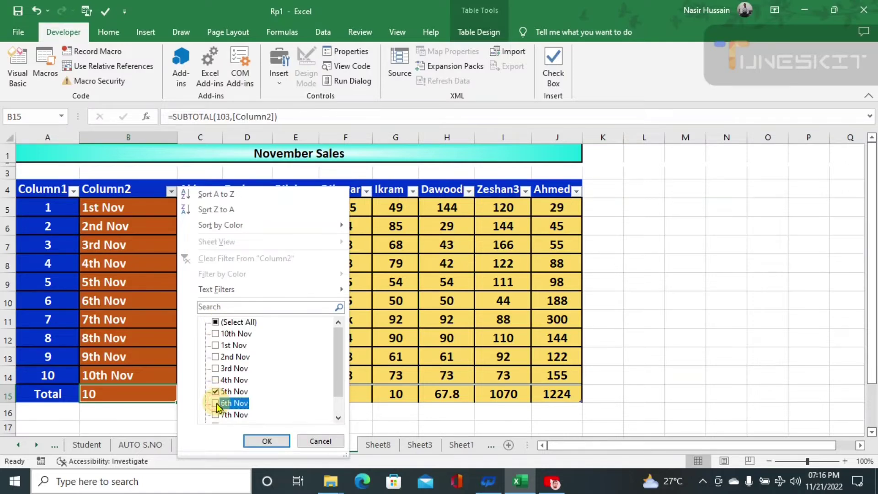
click(259, 440)
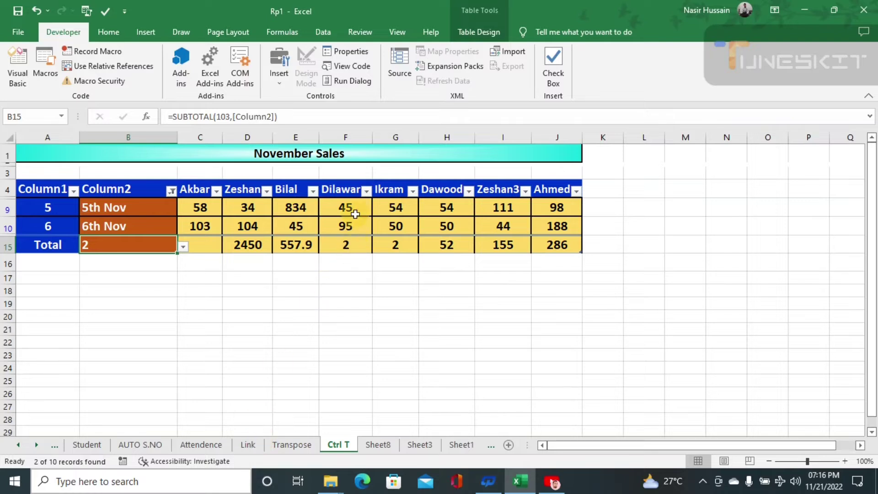
drag(354, 208, 349, 225)
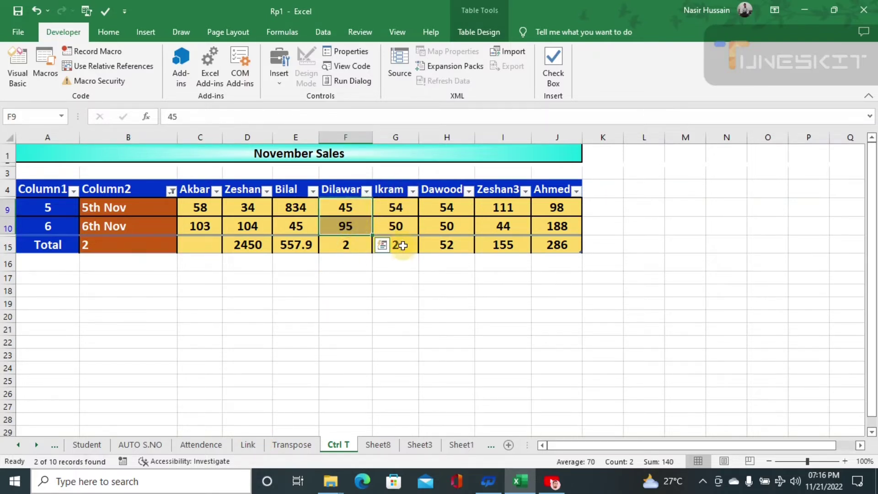
Try Count as the Total row function in cell H15, and set it to Sum instead.
click(459, 248)
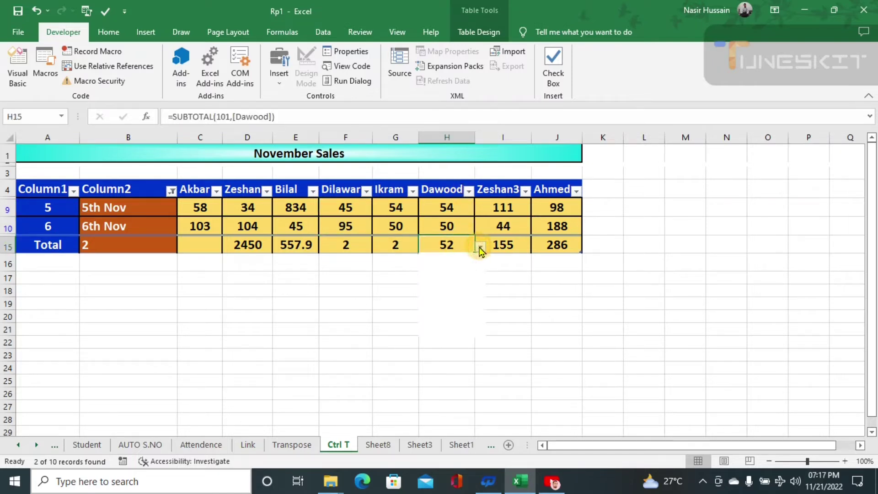
click(478, 245)
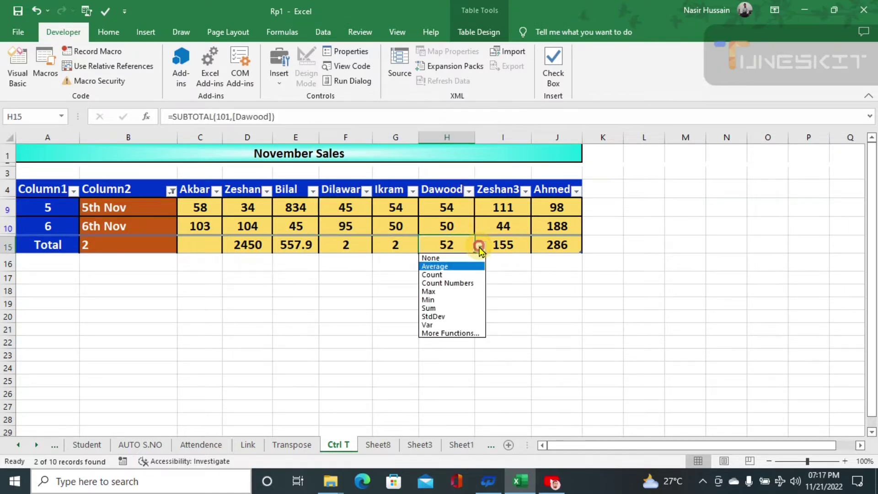
click(444, 275)
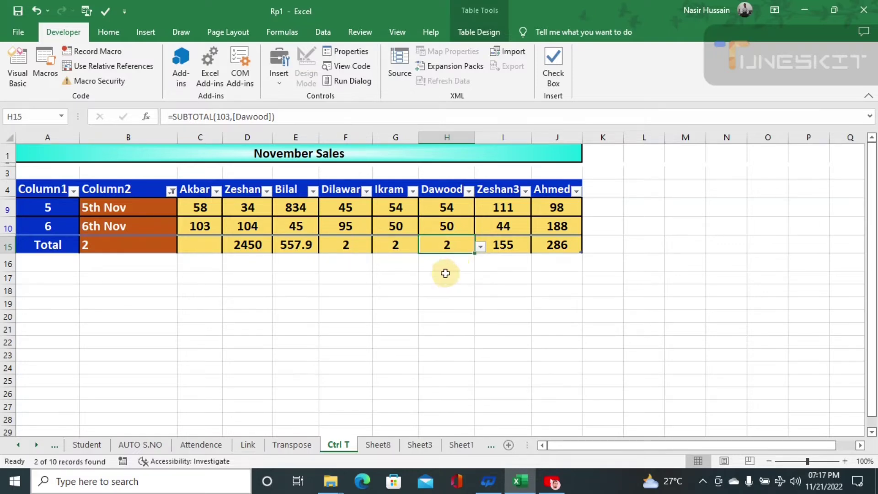
click(479, 246)
click(441, 308)
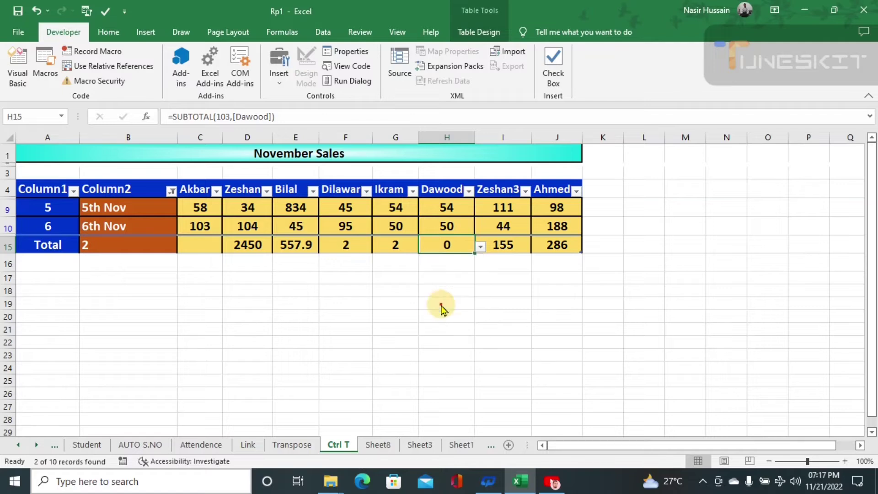
Set the Total row function to Max in cell G15 and to Min in cell F15.
click(397, 246)
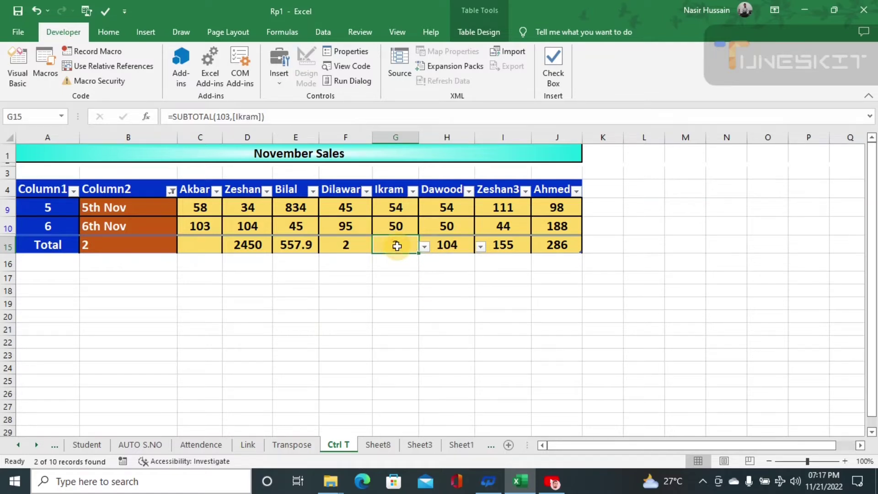
click(425, 247)
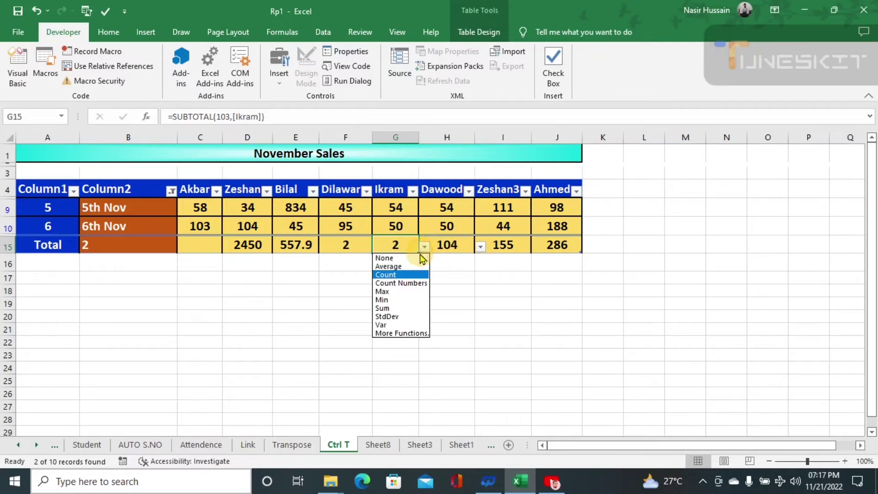
click(394, 291)
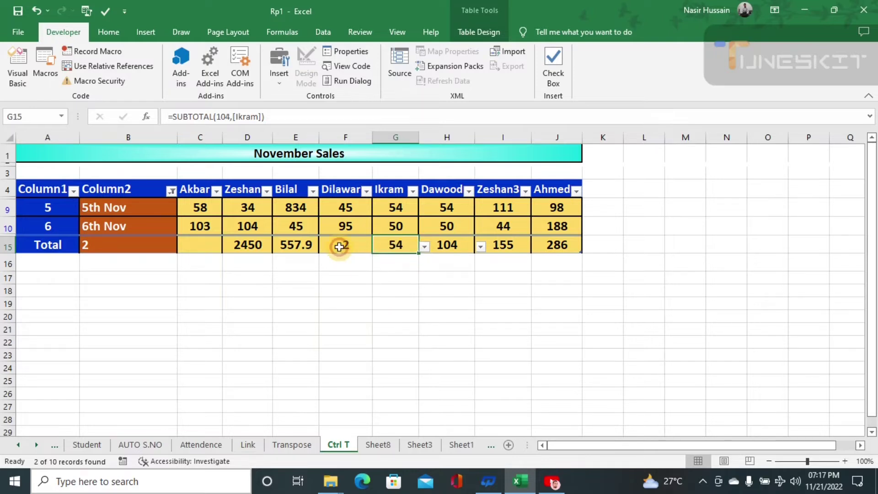
click(339, 247)
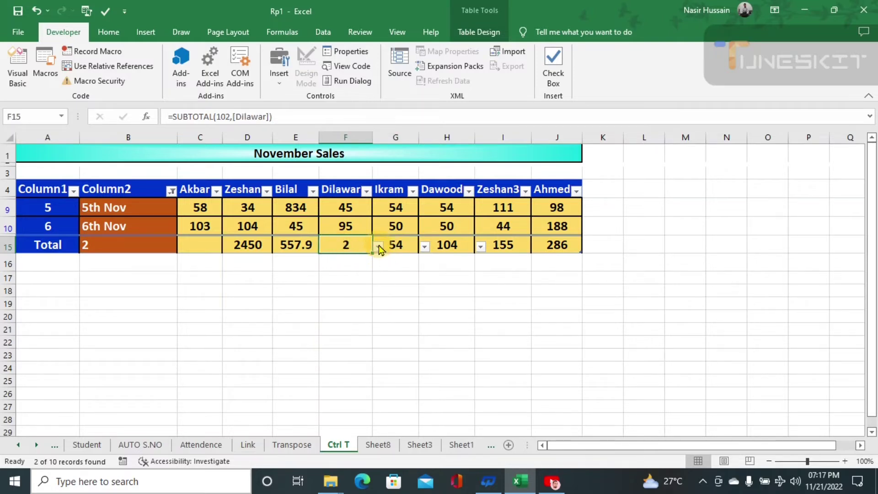
click(378, 247)
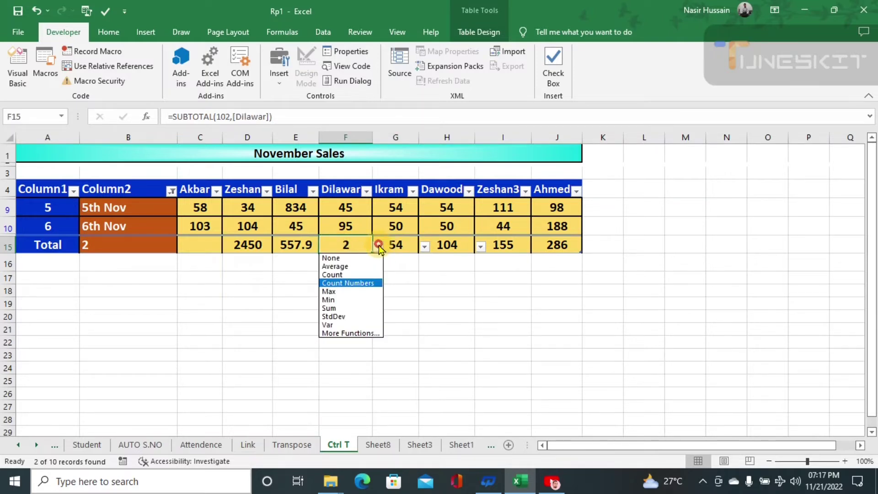
click(355, 300)
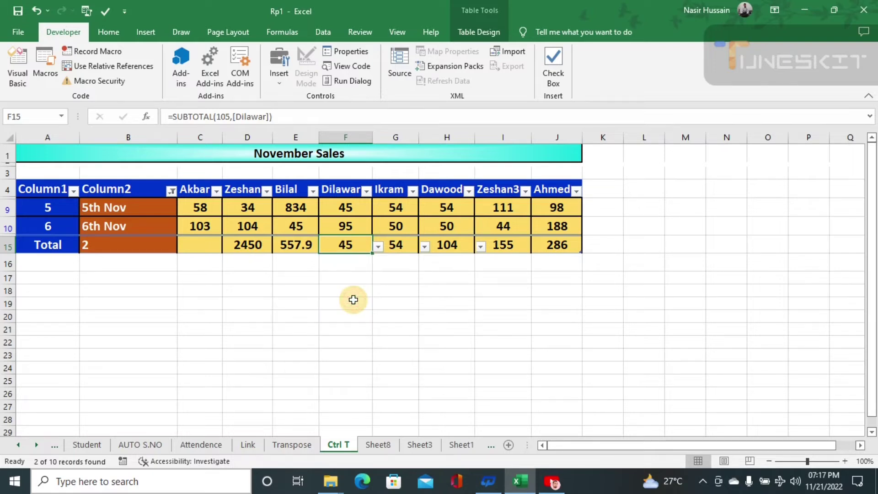
Restore all dates in the Column2 filter to show the whole table.
click(171, 192)
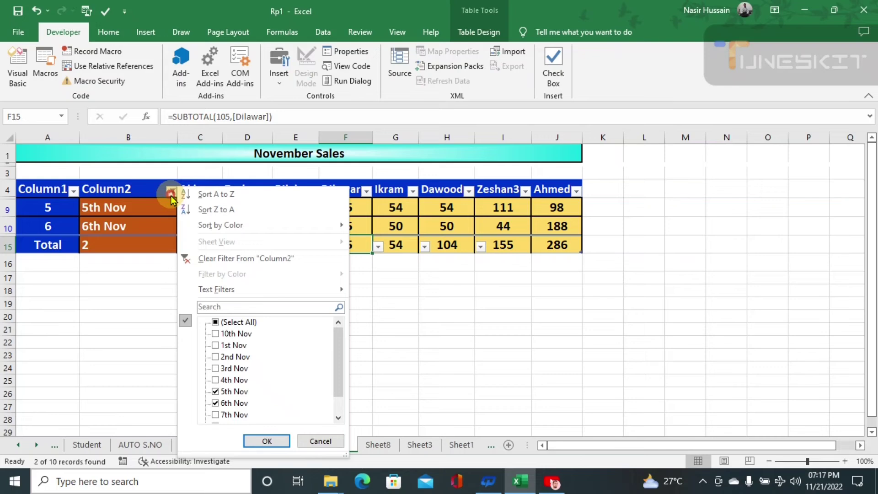
click(215, 322)
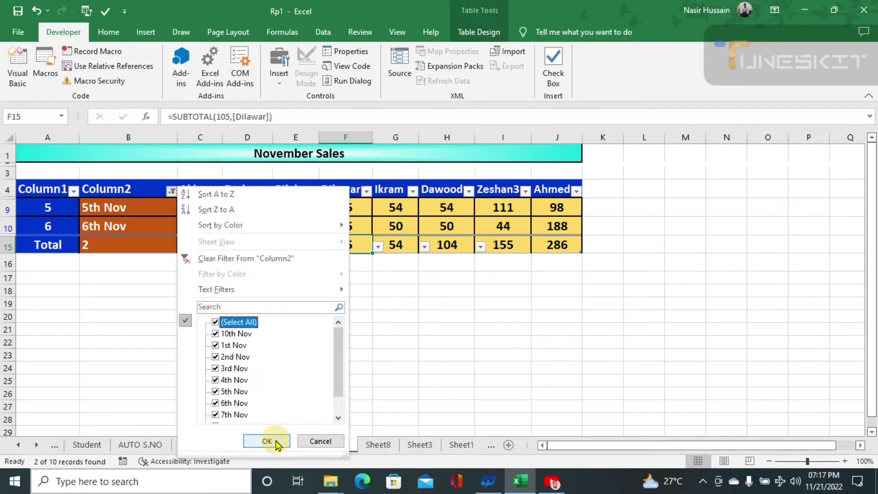
click(268, 441)
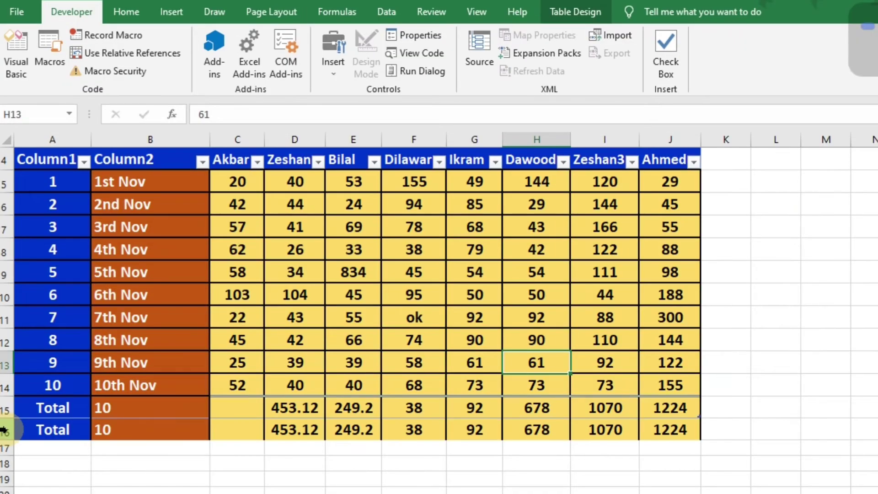
Clear the duplicate totals in row 16, and paste a values-only copy of Total row 15 in their place.
click(4, 430)
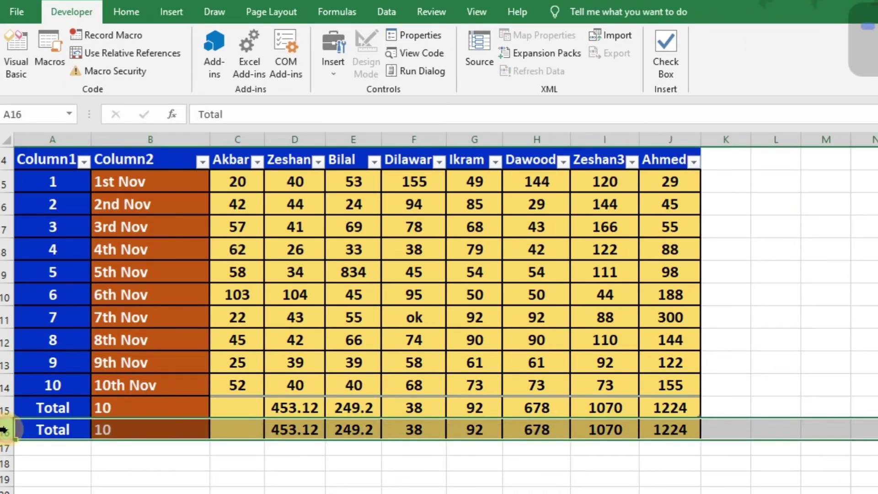
key(Delete)
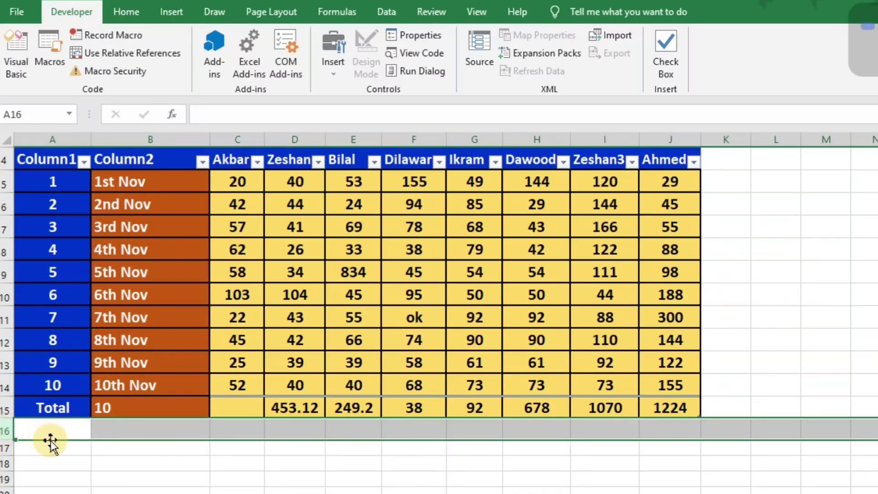
click(4, 408)
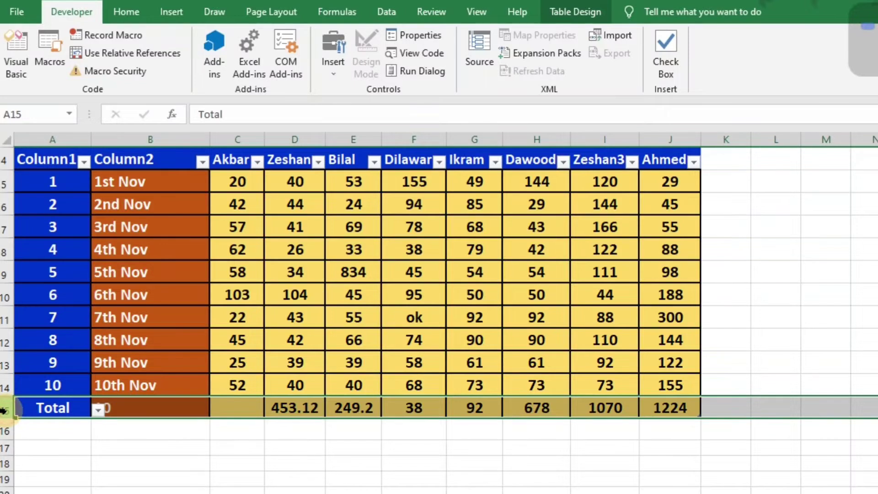
key(ctrl+c)
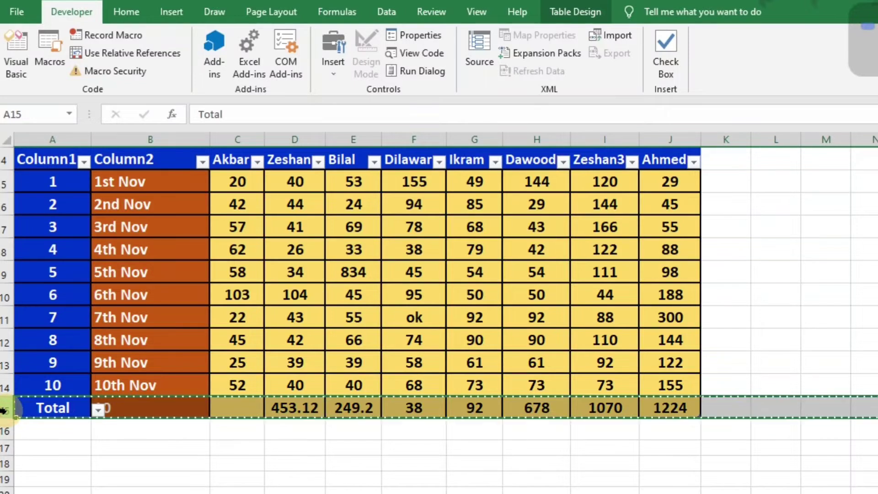
click(26, 431)
right_click(26, 431)
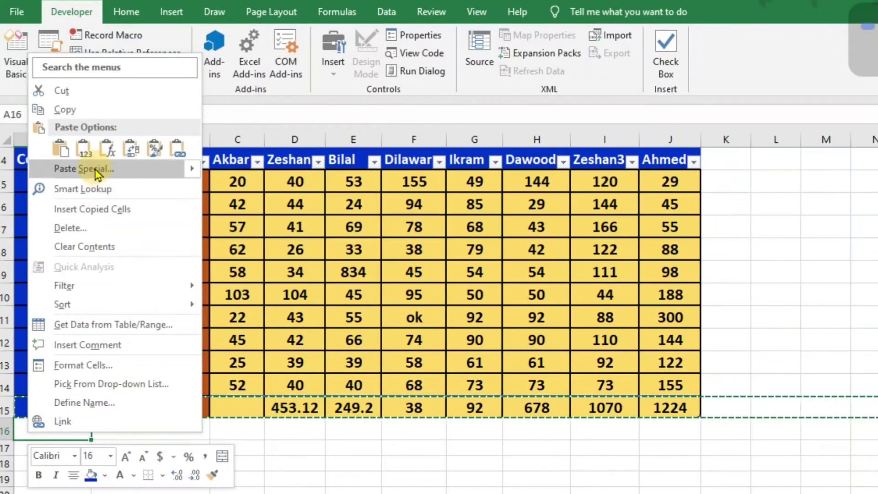
click(188, 169)
click(188, 169)
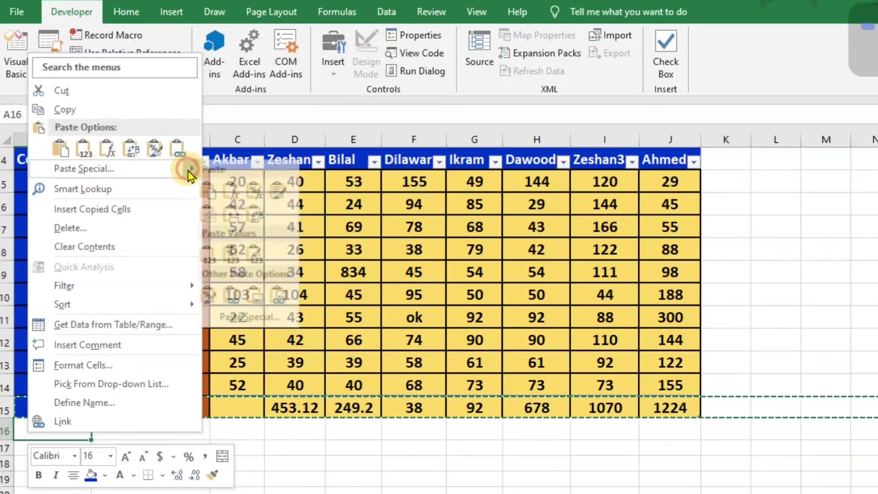
click(188, 169)
click(188, 170)
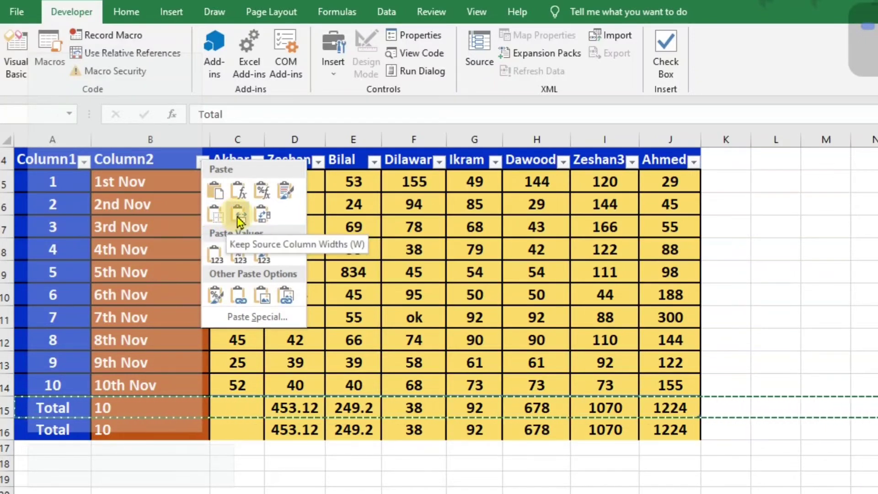
click(215, 255)
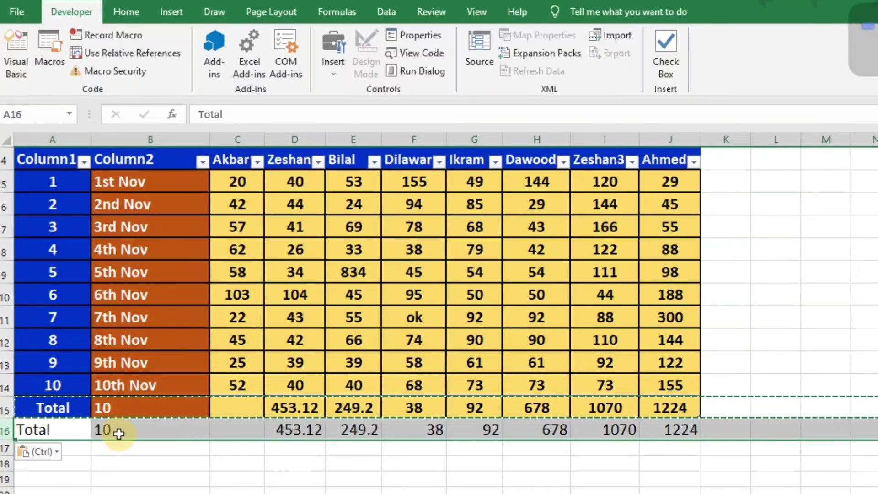
click(4, 450)
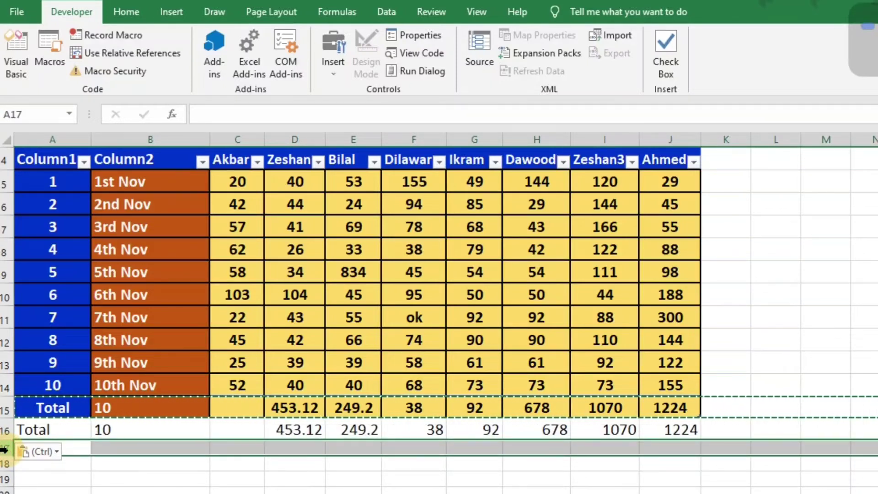
key(Escape)
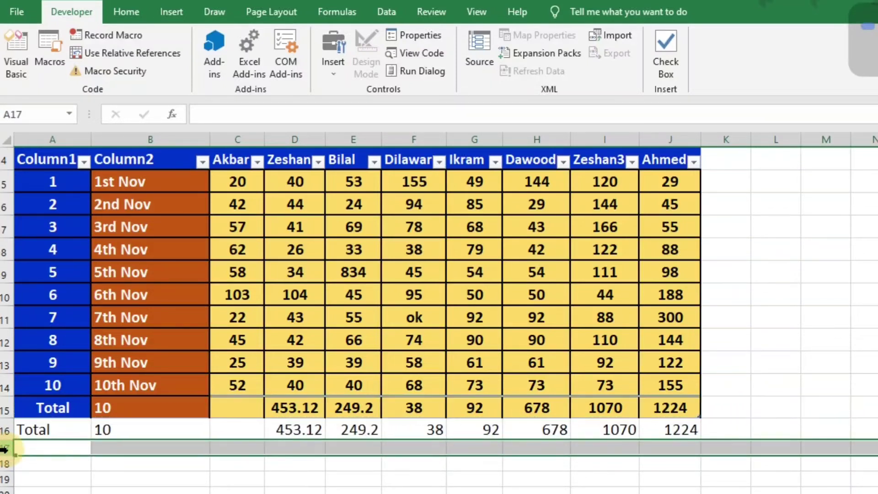
Choose Sum as the Total row function in cells J15, I15 and H15.
click(691, 411)
click(707, 412)
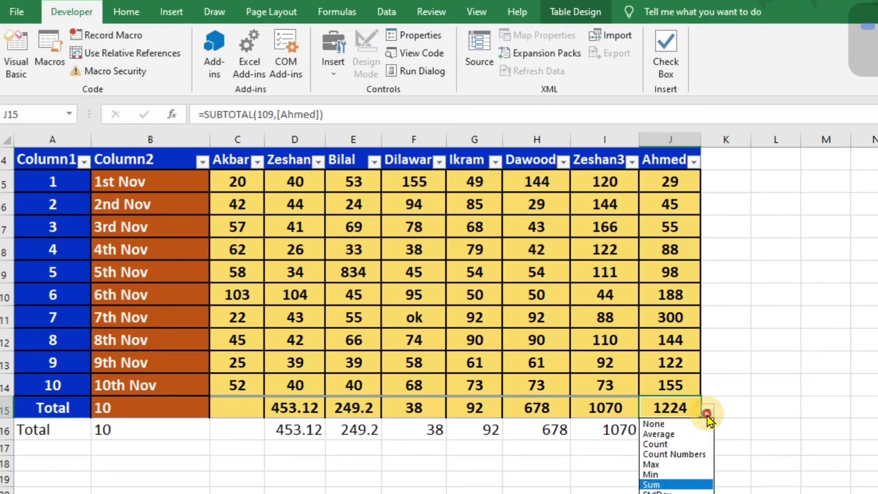
click(671, 485)
click(625, 407)
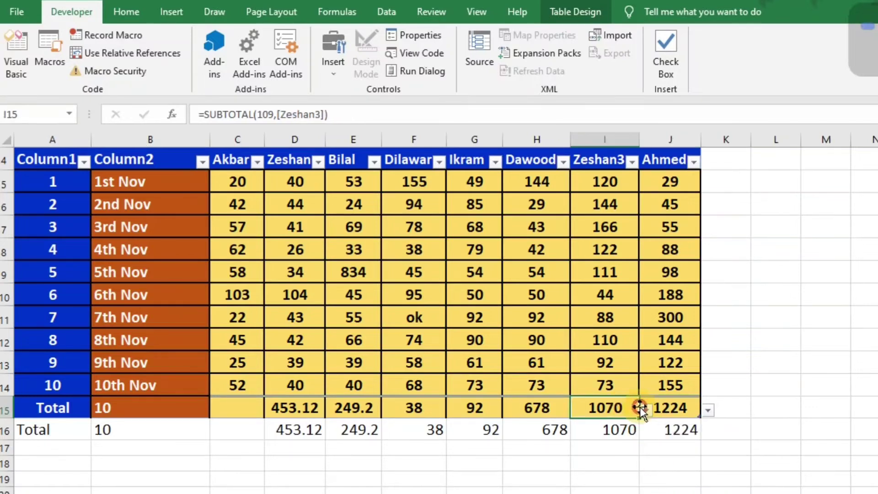
click(644, 410)
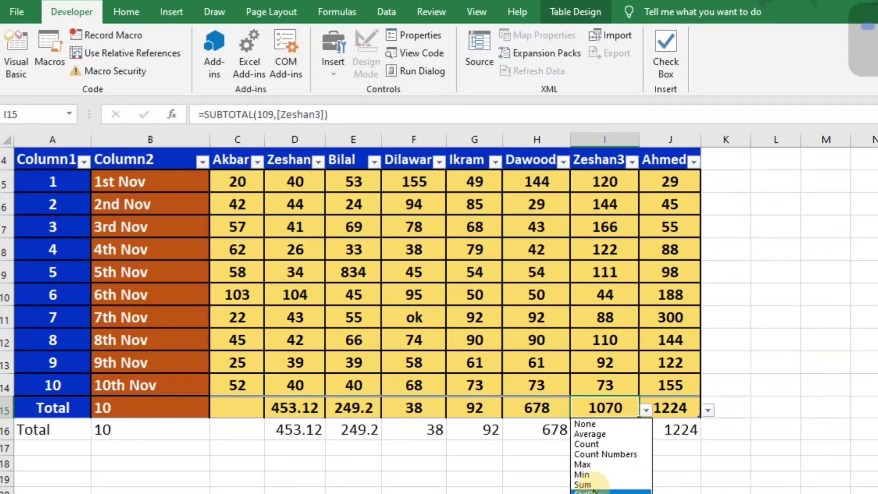
click(583, 485)
click(550, 409)
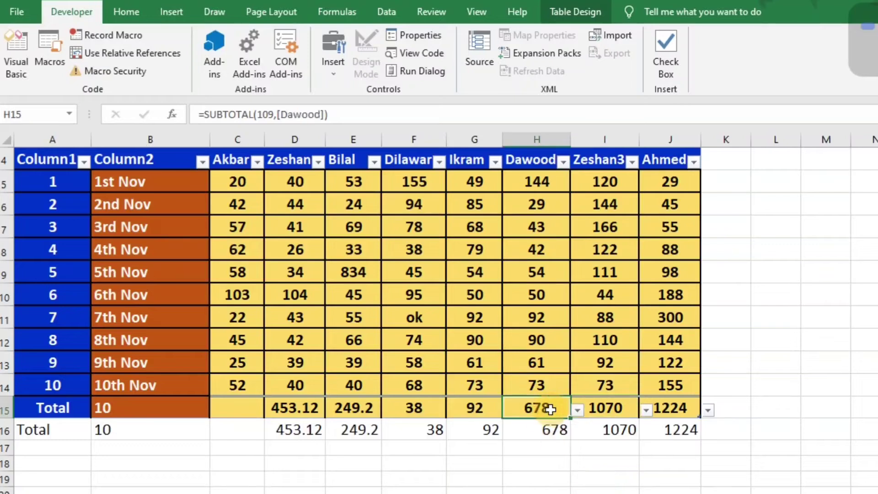
key(alt+Down)
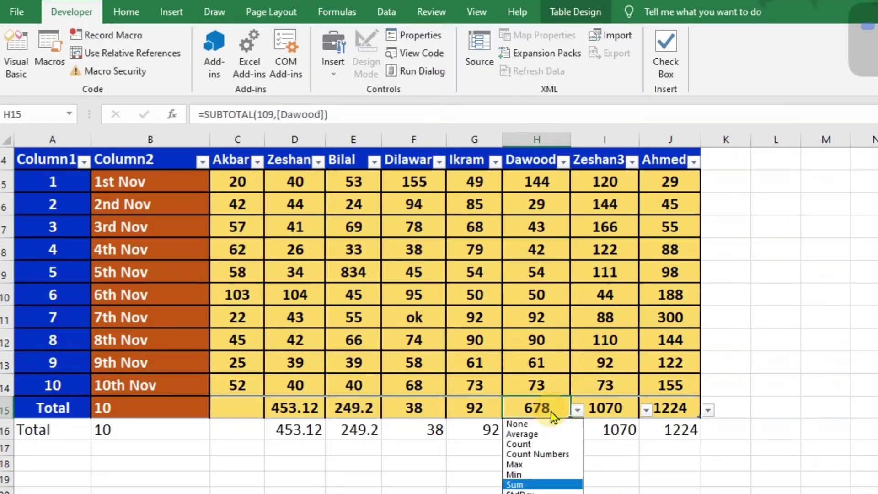
click(550, 410)
Set the Total row function to Sum in cells G15 and F15.
key(Left)
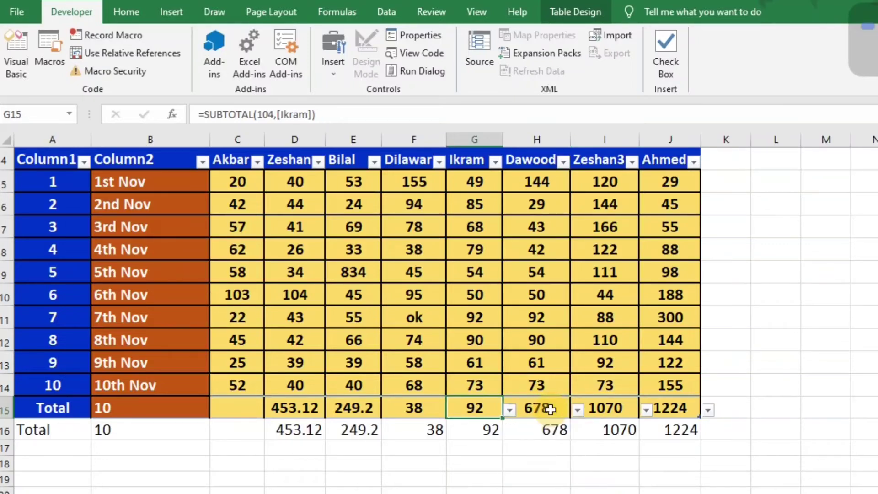
key(alt+Down)
key(Down)
key(Down)
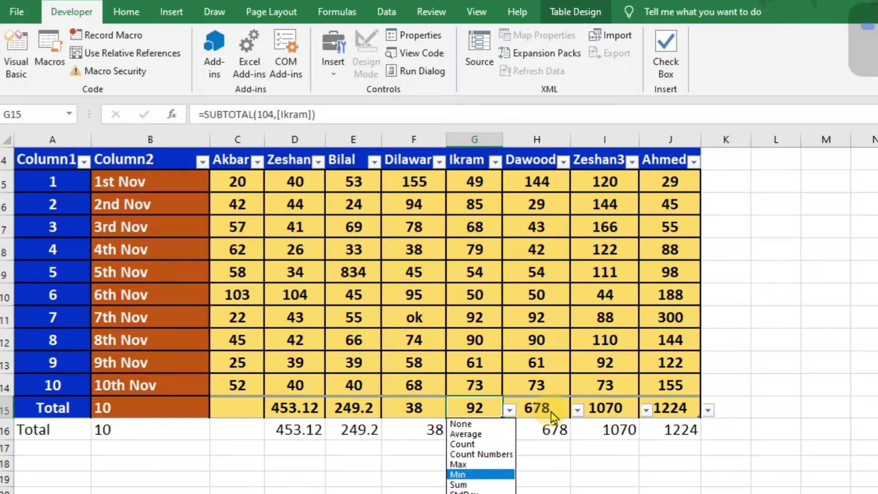
key(Return)
key(Left)
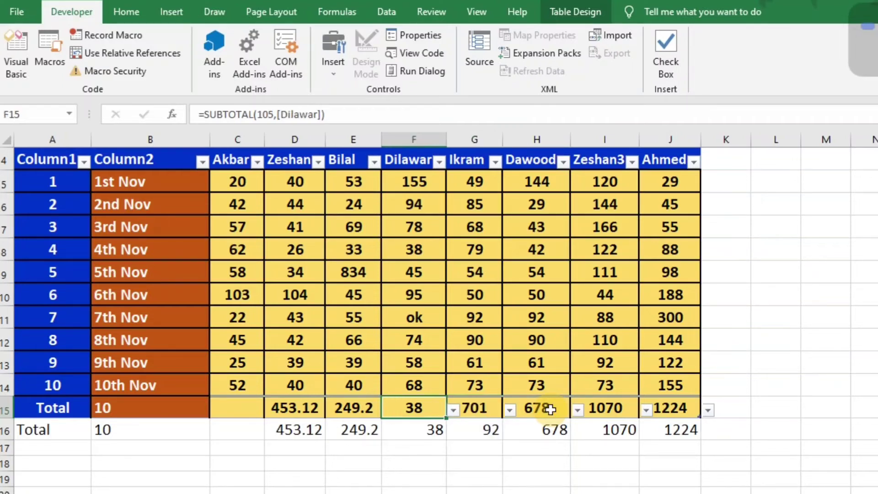
key(alt+Down)
key(Down)
key(Down)
key(Return)
Set the Total row function to Sum in cells E15 and D15.
key(Left)
key(alt+Down)
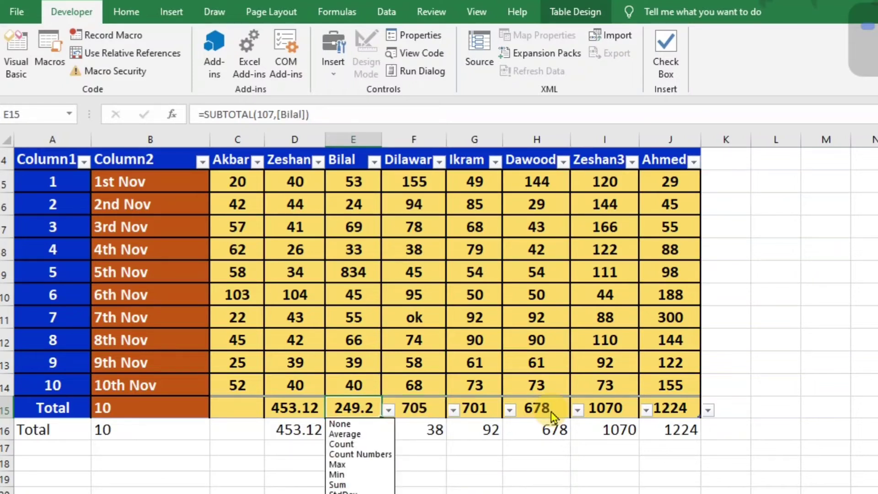
key(Up)
key(Return)
key(Left)
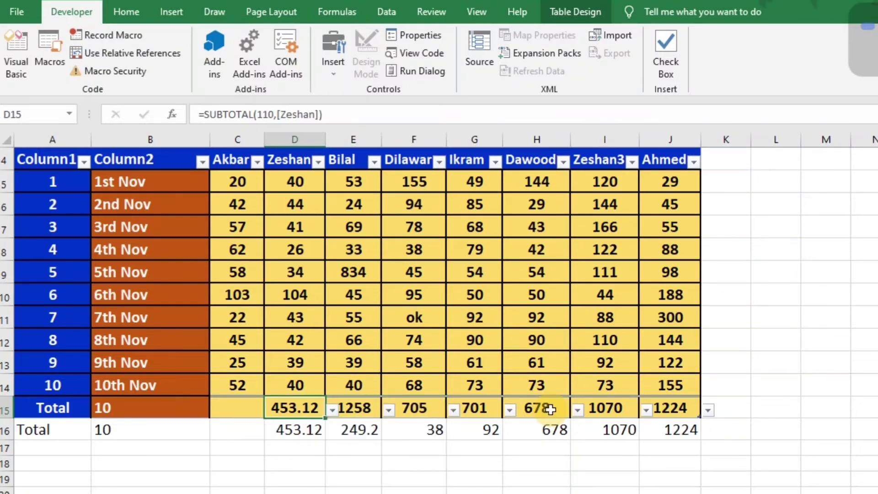
key(alt+Down)
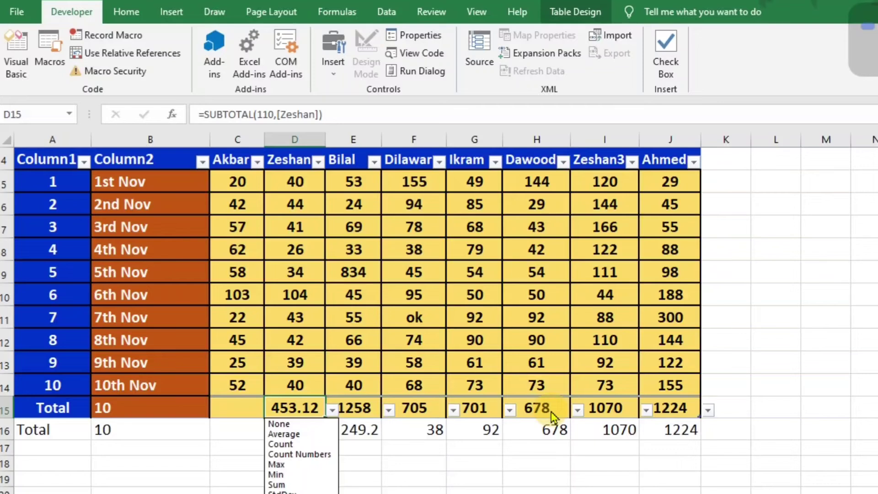
key(Up)
key(Up)
key(Return)
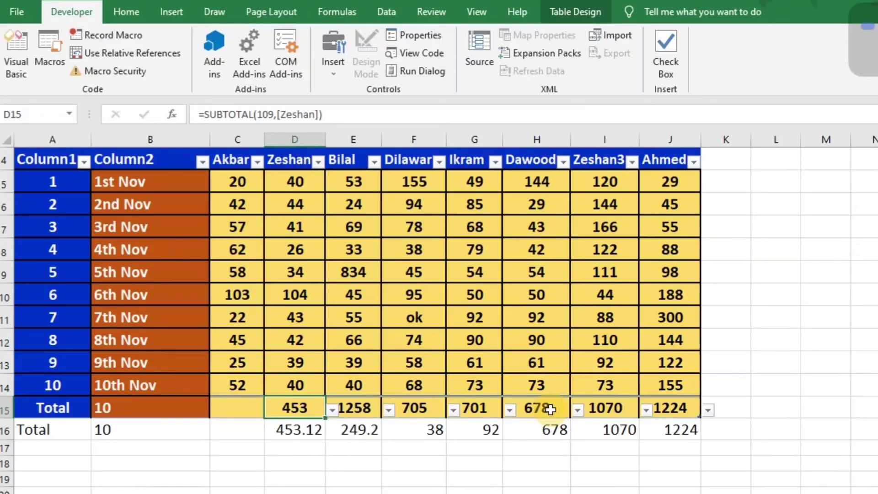
Copy the summed Total row, cells A15 to J15.
key(Left)
key(Left)
key(Left)
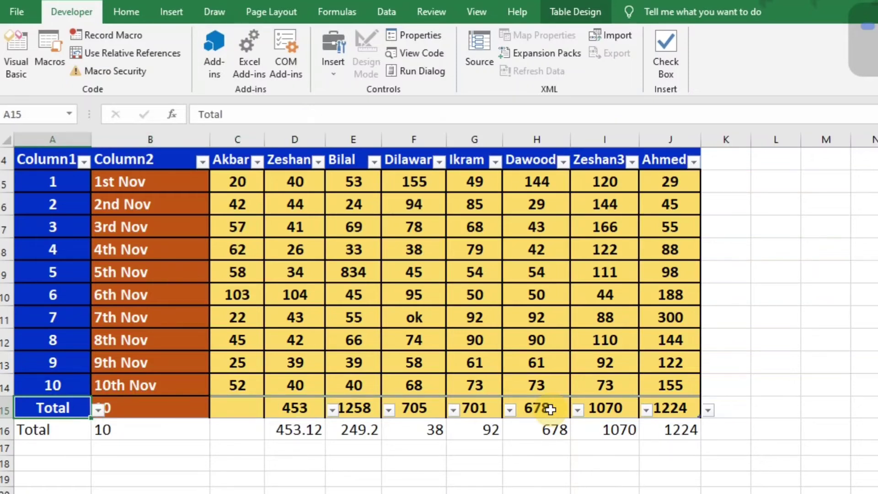
key(Down)
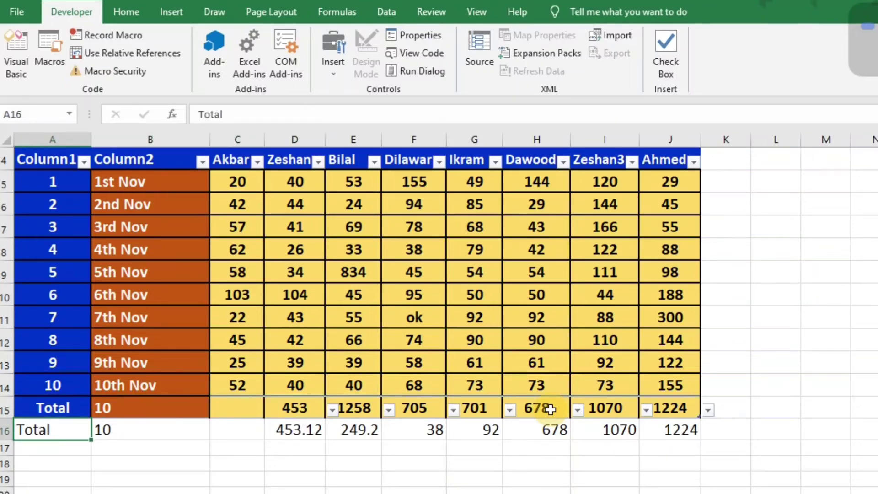
key(Up)
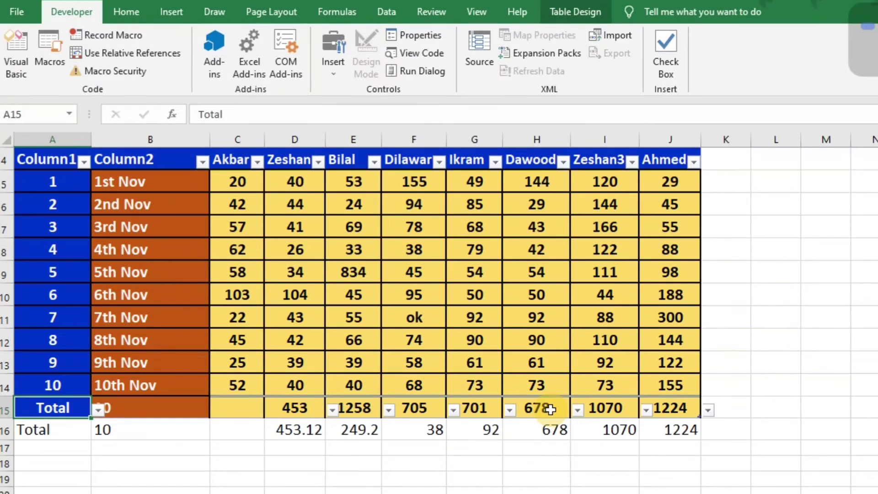
key(shift+Right)
key(shift+Right)
key(shift+Right)
key(shift+Right)
key(shift+Right)
key(shift+Right)
key(shift+Right)
key(shift+Right)
key(shift+Right)
key(shift+Right)
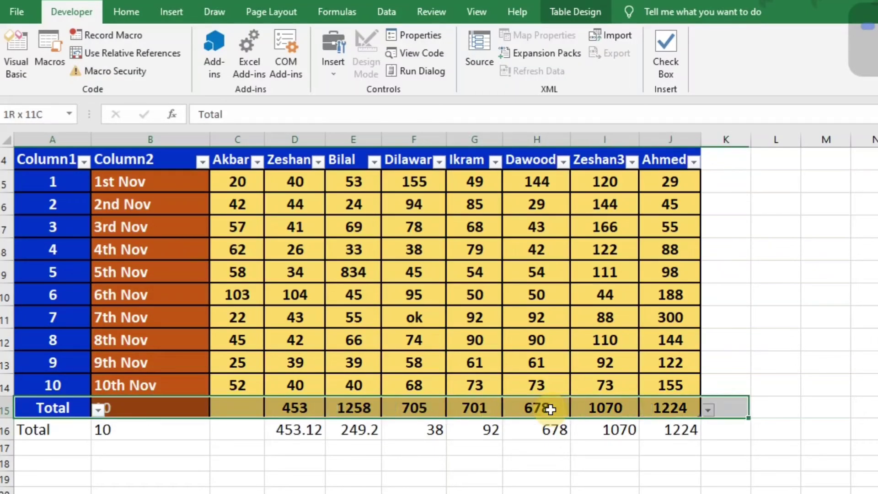
key(shift+Left)
key(ctrl+c)
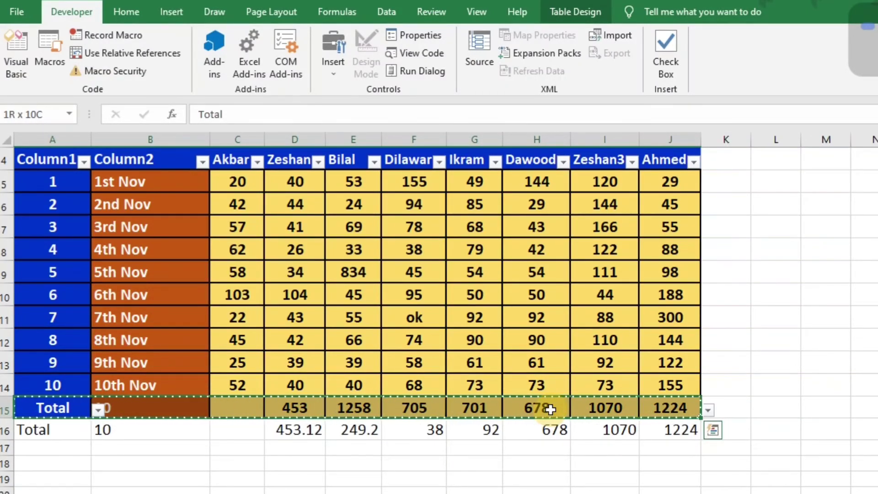
Paste the copied totals into row 17 from cell A17 as values only, and clear the copy selection.
click(61, 448)
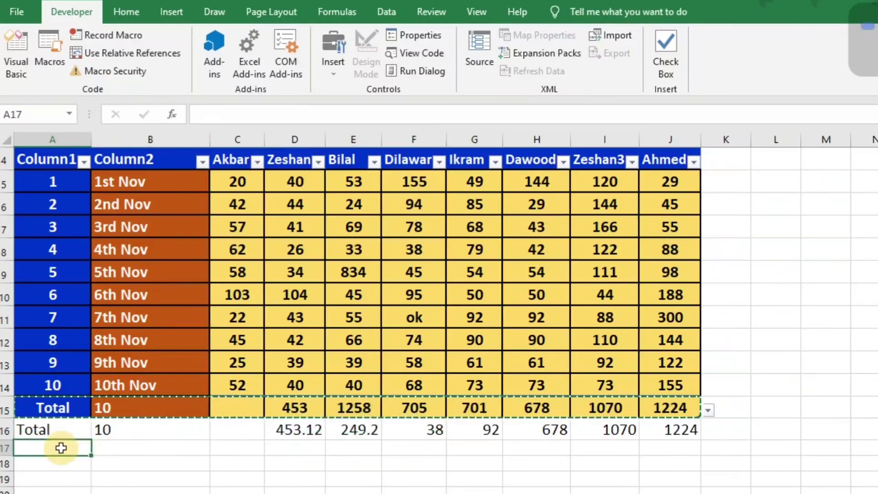
right_click(60, 448)
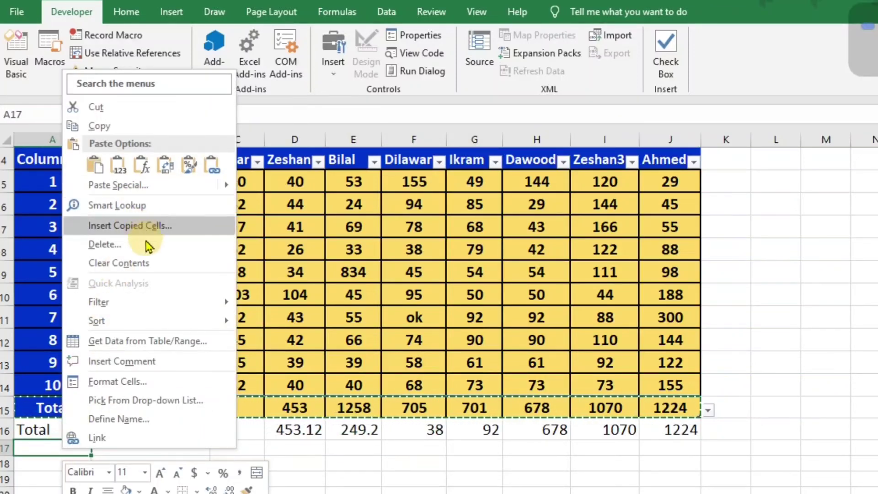
click(105, 187)
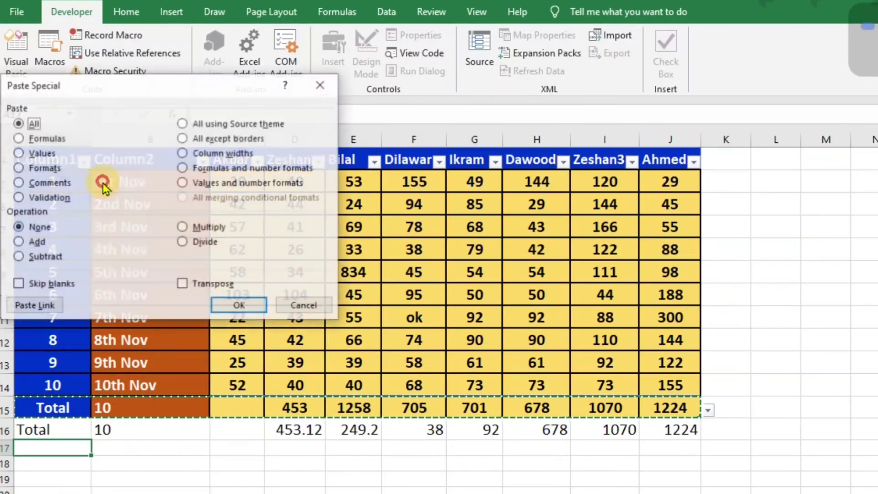
click(41, 156)
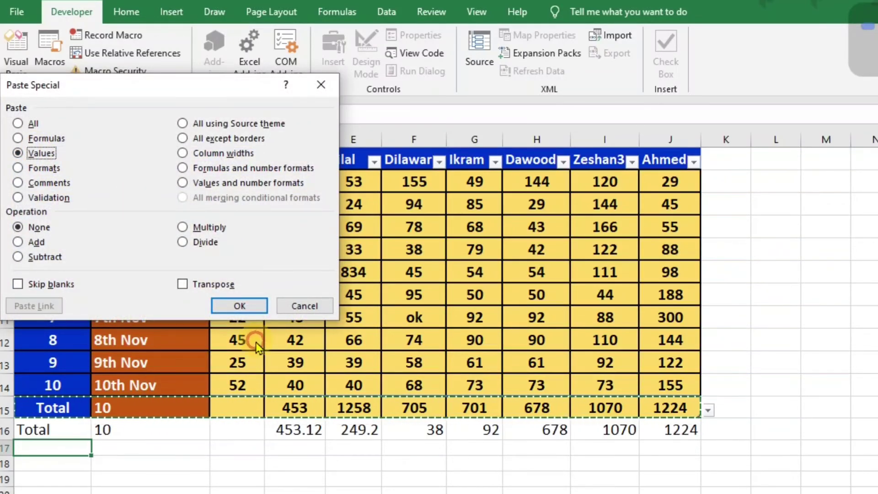
click(243, 306)
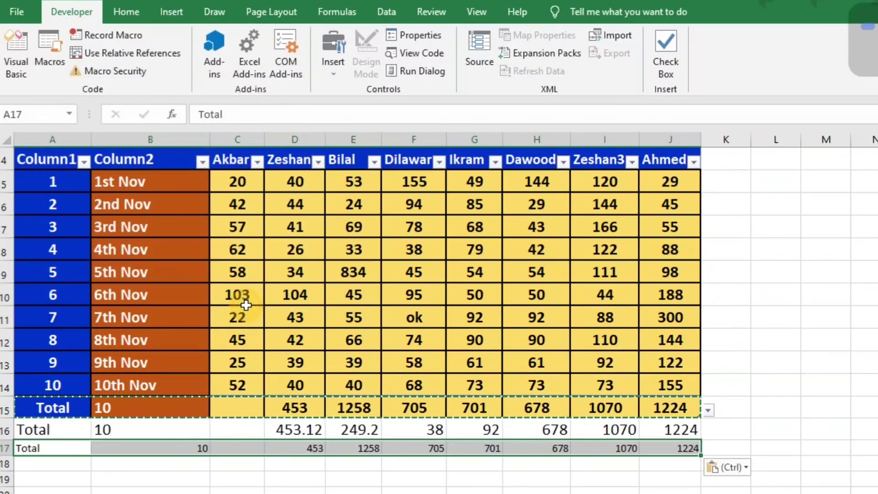
click(64, 448)
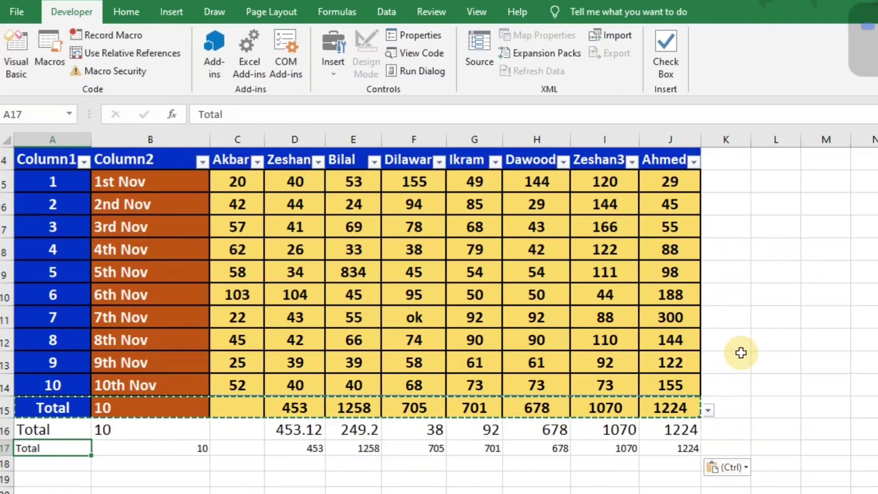
key(Escape)
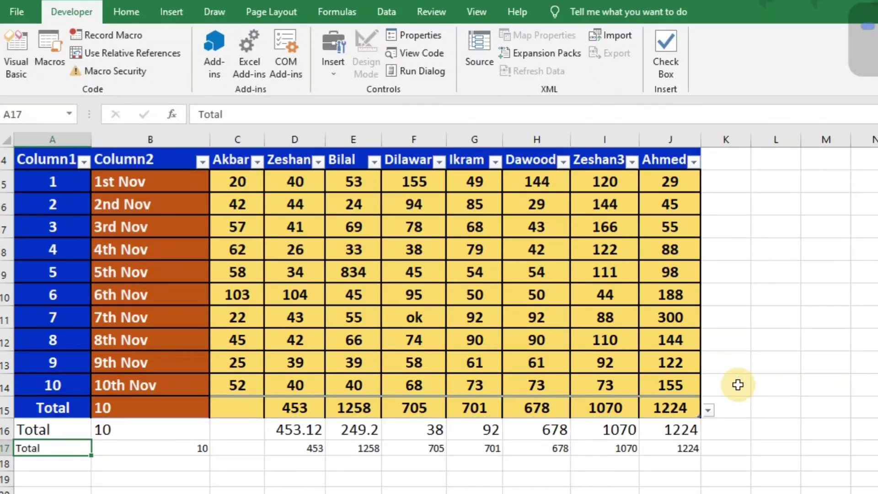
Set the Total row function to Average in cells J15, I15 and H15.
click(690, 411)
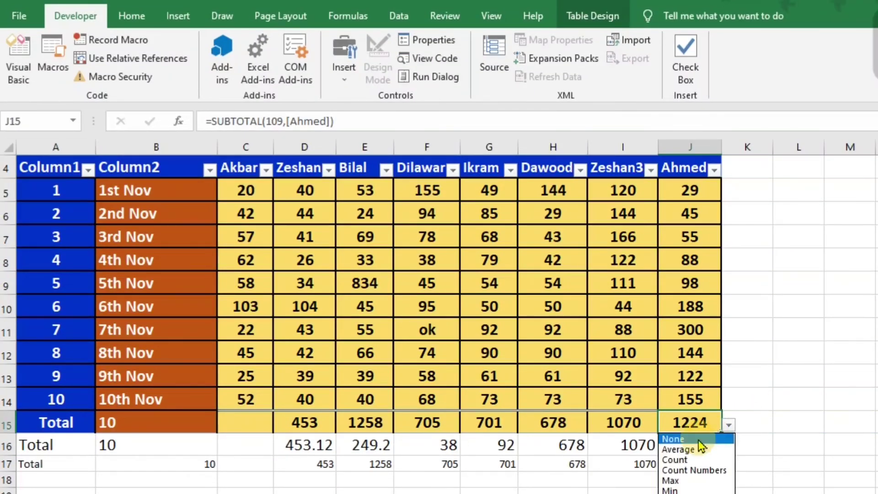
click(678, 449)
click(622, 423)
click(664, 426)
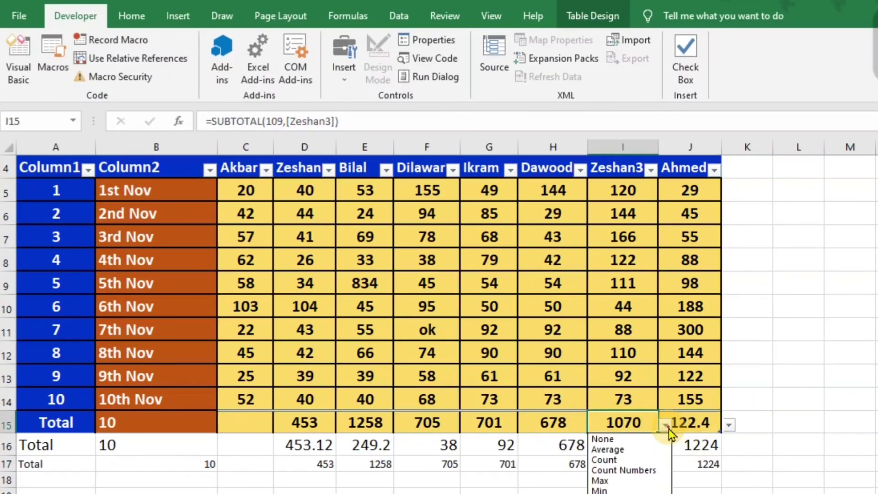
click(629, 449)
click(572, 422)
click(595, 425)
click(531, 449)
Set the Total row function to Average in cells G15, F15, E15 and D15.
click(497, 424)
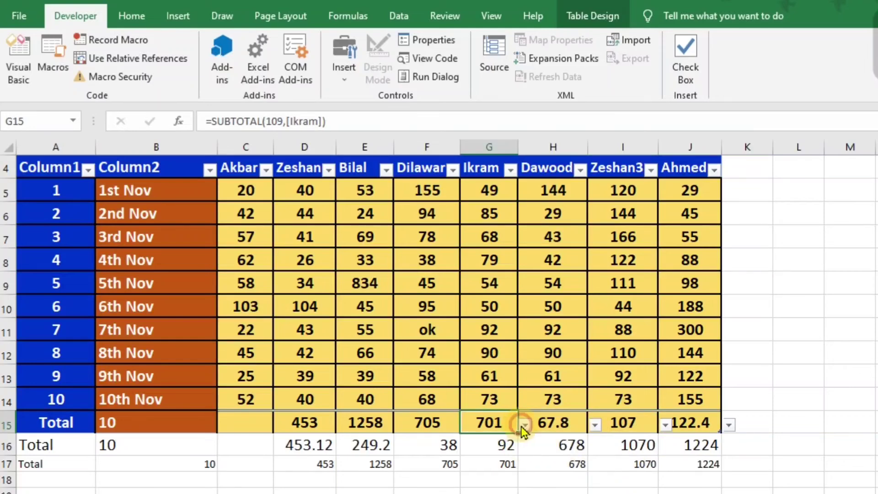
click(524, 426)
click(493, 451)
click(445, 426)
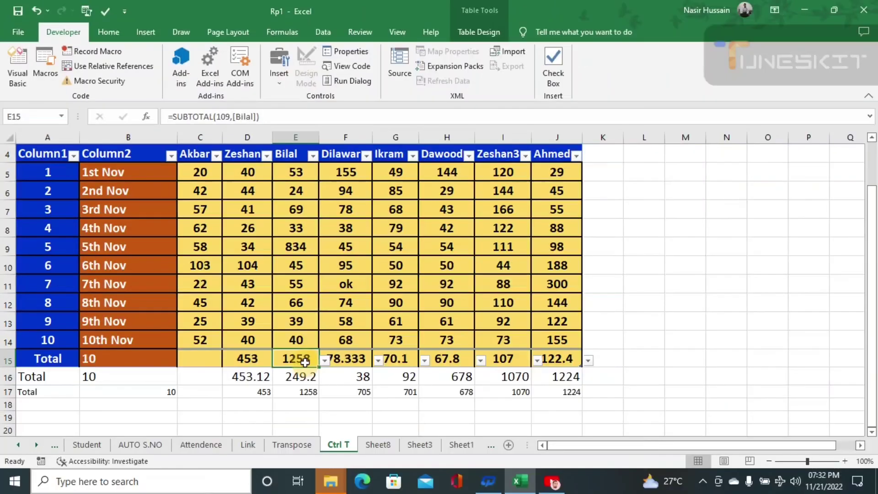
click(325, 360)
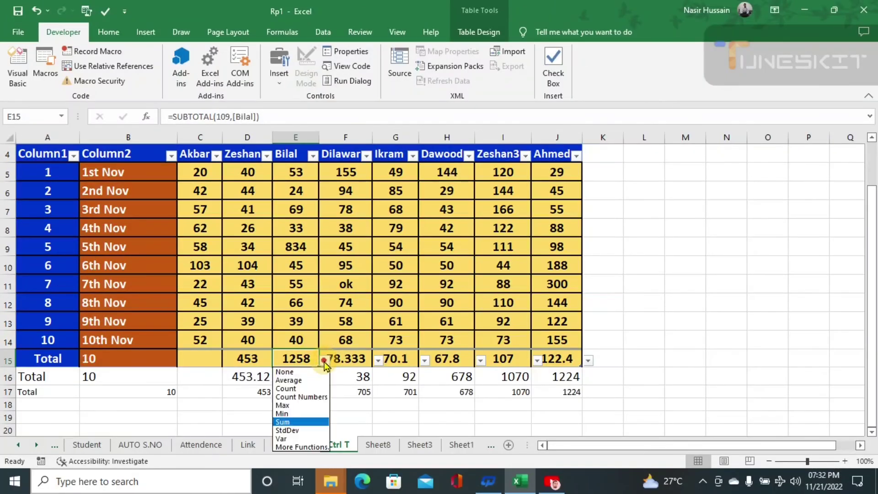
click(289, 380)
click(250, 360)
click(278, 360)
click(238, 380)
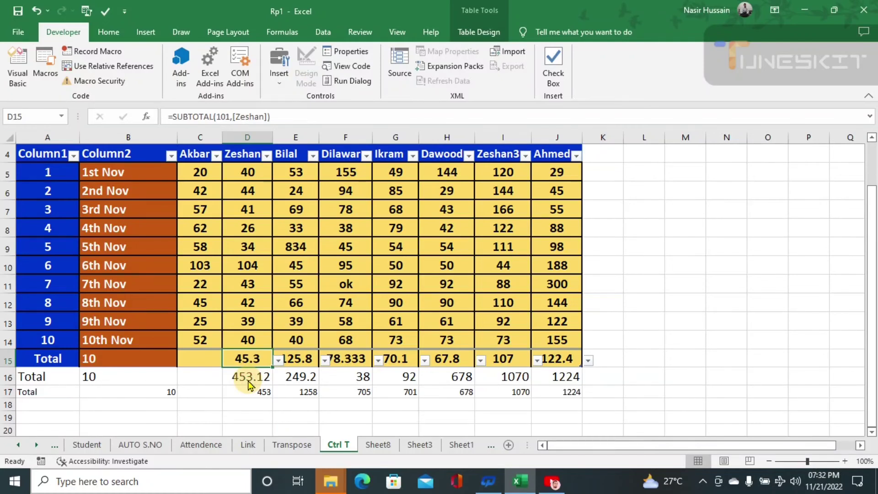
Copy the averaged Total row, cells A15 to J15.
key(Left)
key(Left)
key(Left)
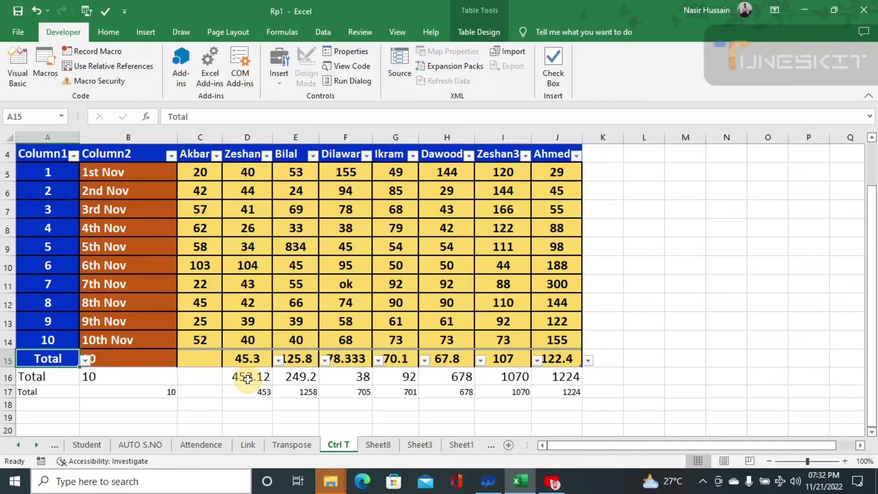
key(shift+Right)
key(shift+Right)
key(shift+Right)
key(ctrl+shift+Right)
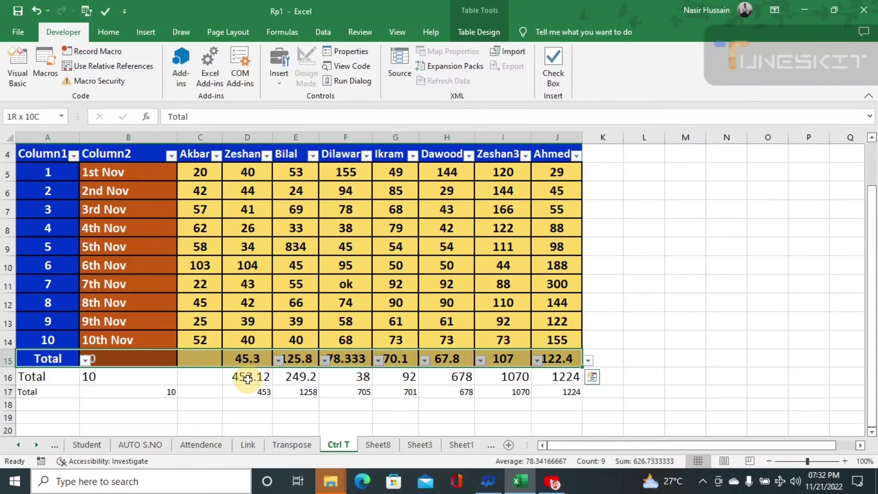
key(ctrl+c)
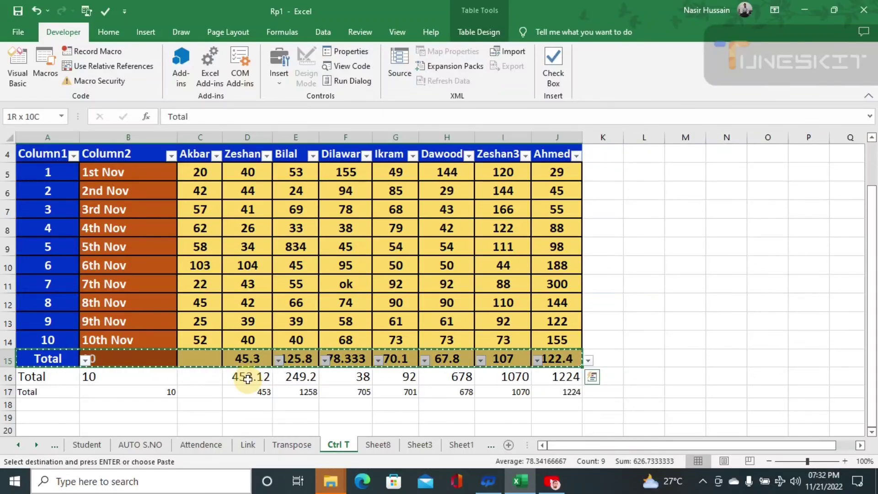
Paste the copied averages into row 18 from cell A18 as values only.
click(54, 403)
right_click(54, 403)
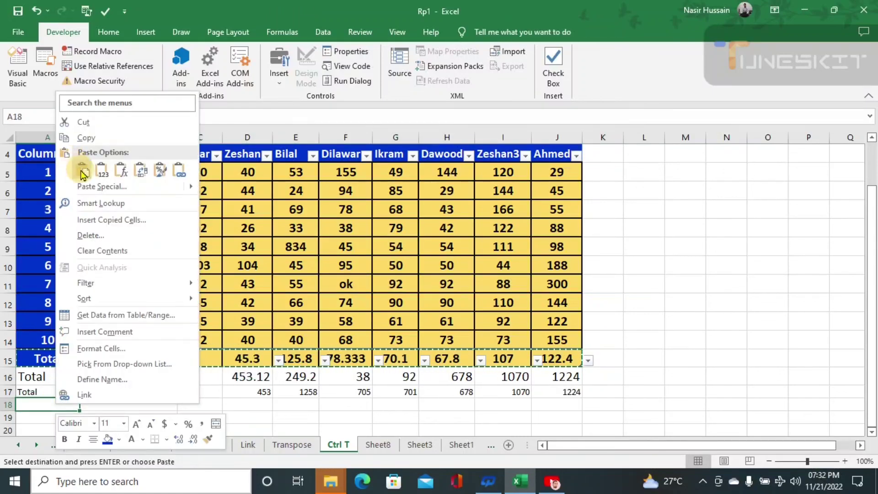
click(87, 187)
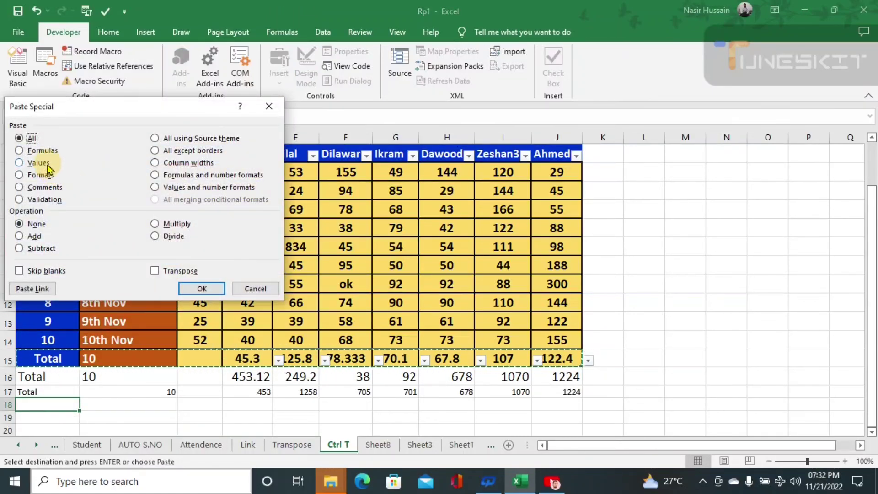
click(45, 164)
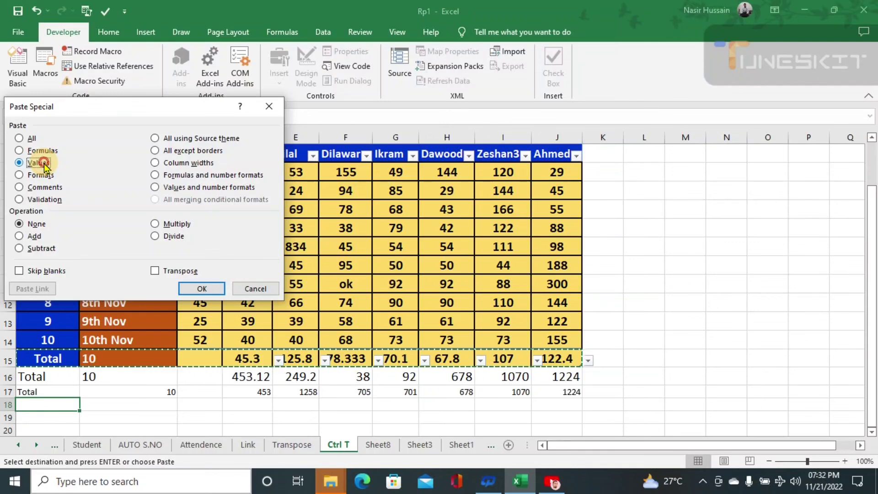
click(201, 288)
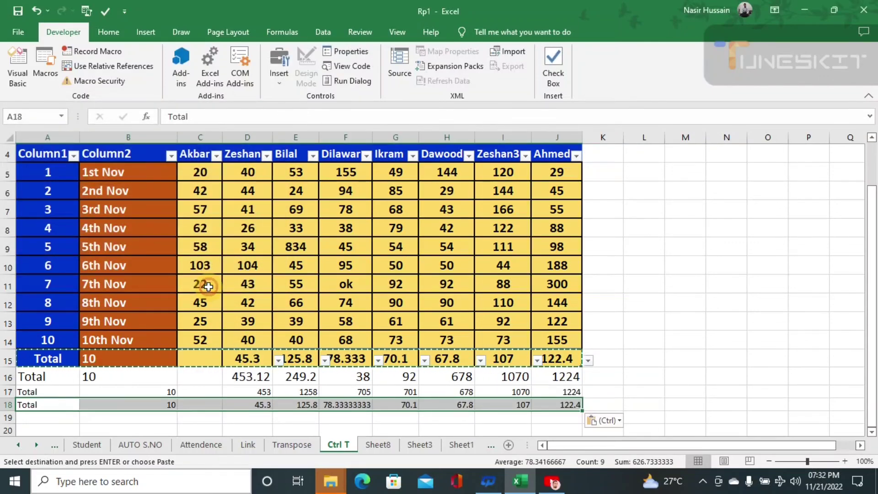
Relabel the pasted averages row by entering Avg in cell A18.
click(51, 406)
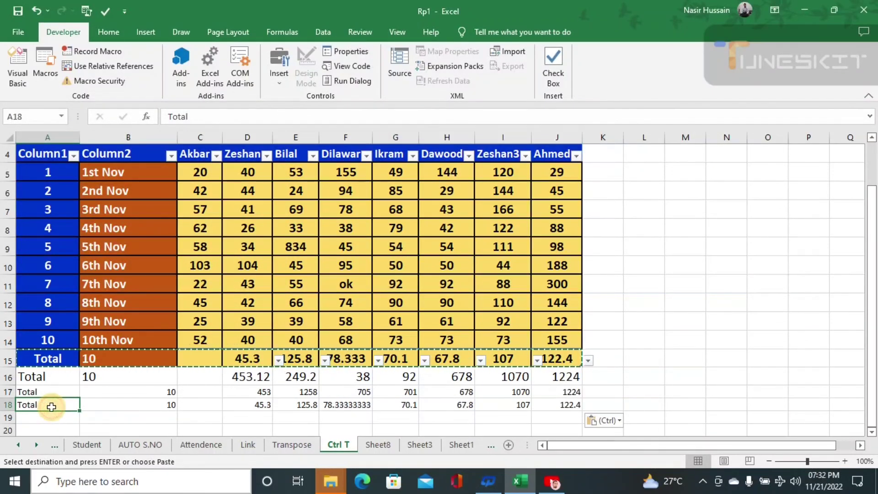
text(Avg)
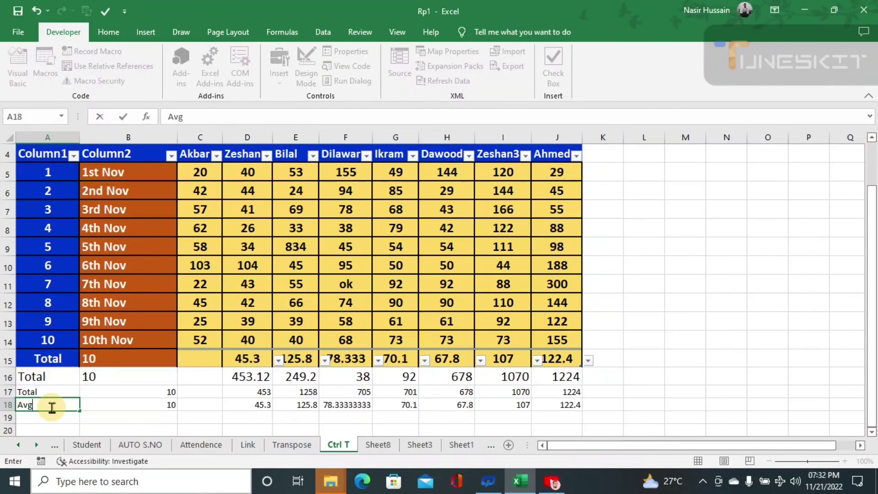
key(Return)
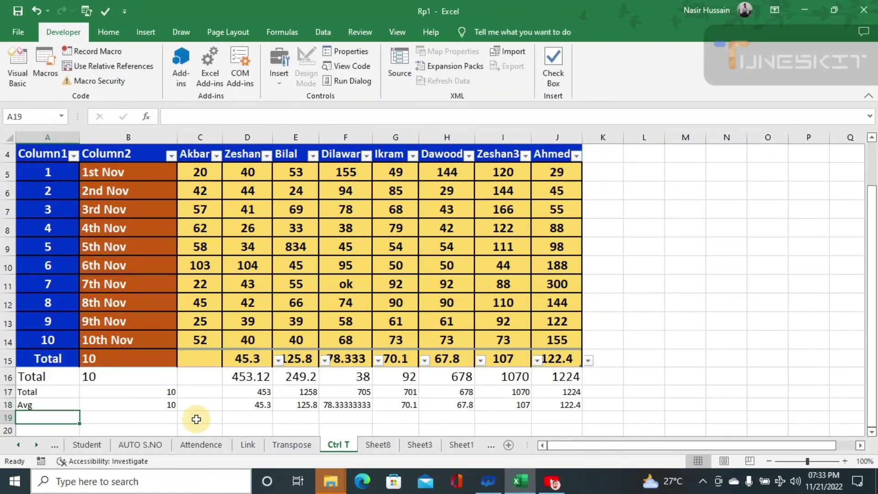
Set the 7th Nov value in cell E11 of the table to 66.
click(284, 287)
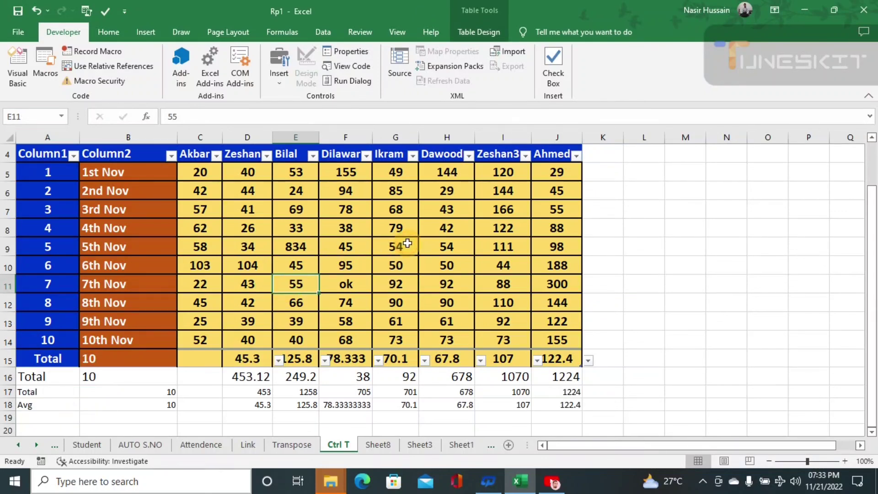
text(66)
key(Return)
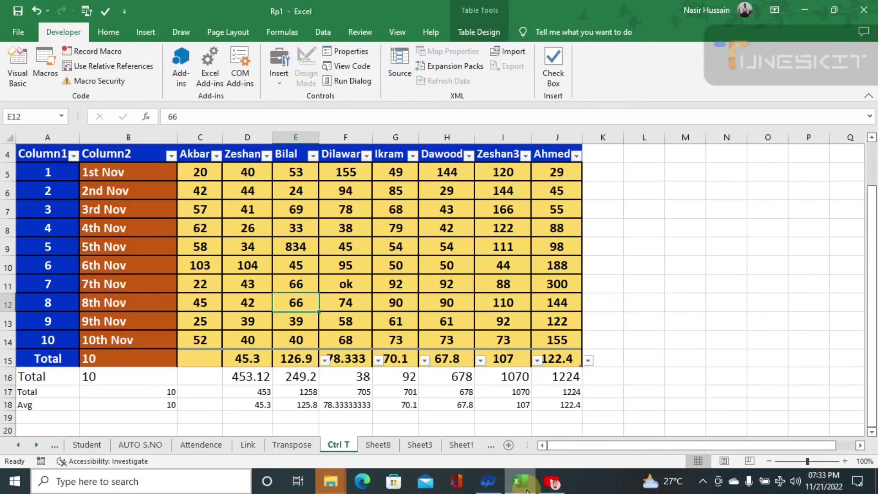
click(702, 484)
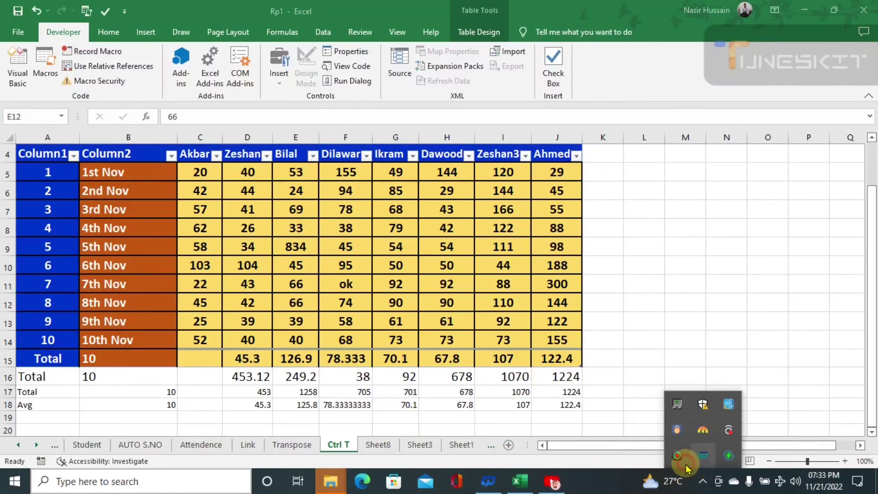